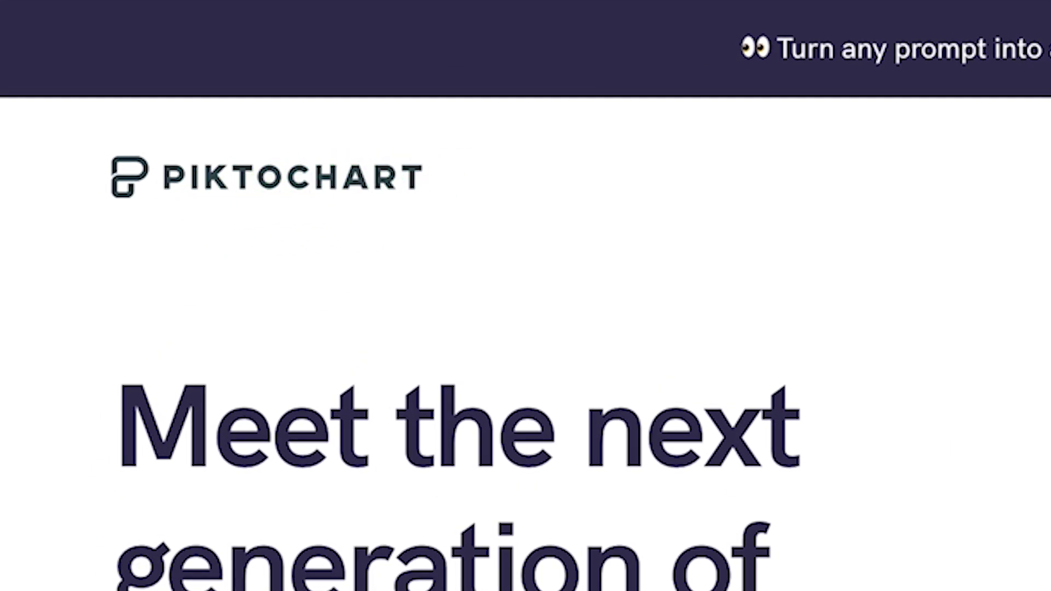
- Load the piktochart.com homepage, which introduces the AI-powered infographic maker
{"action": "left_click", "coordinate": [352, 35]}
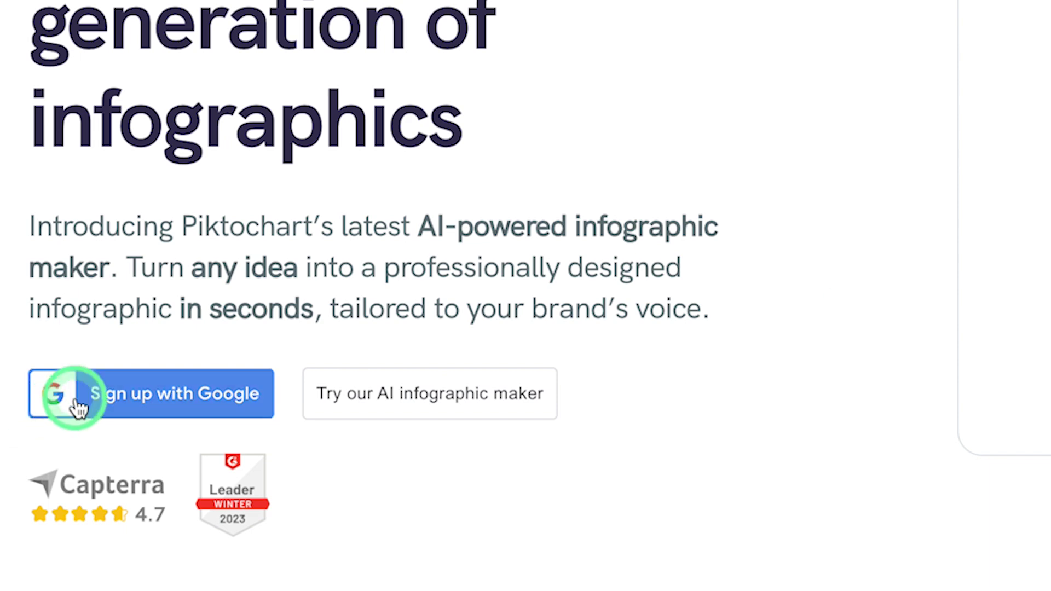
- Sign up with Google, choosing Education and the college or university educator role
{"action": "left_click", "coordinate": [99, 393]}
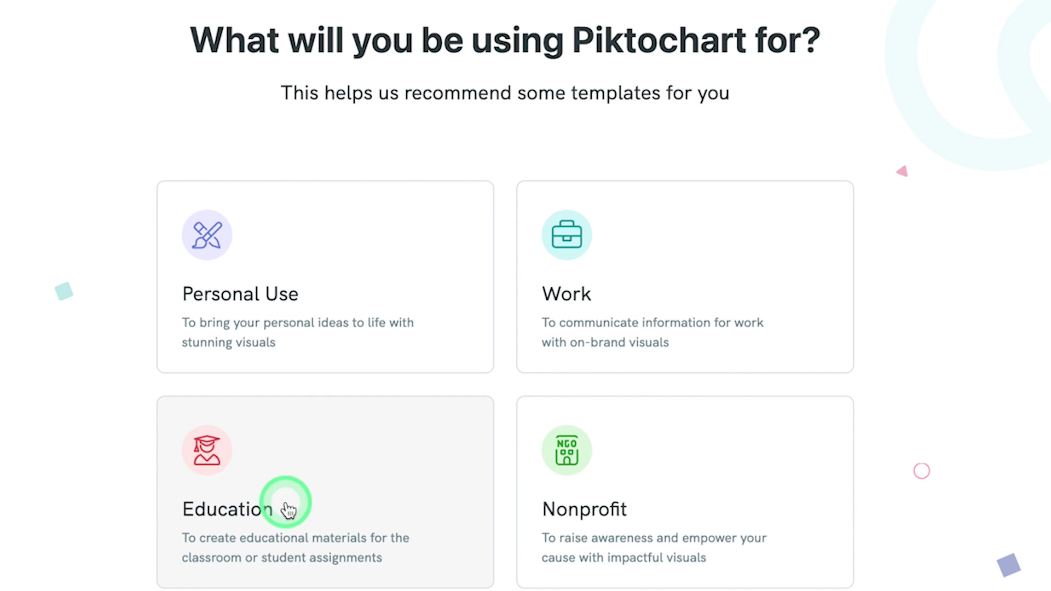
{"action": "left_click", "coordinate": [289, 511]}
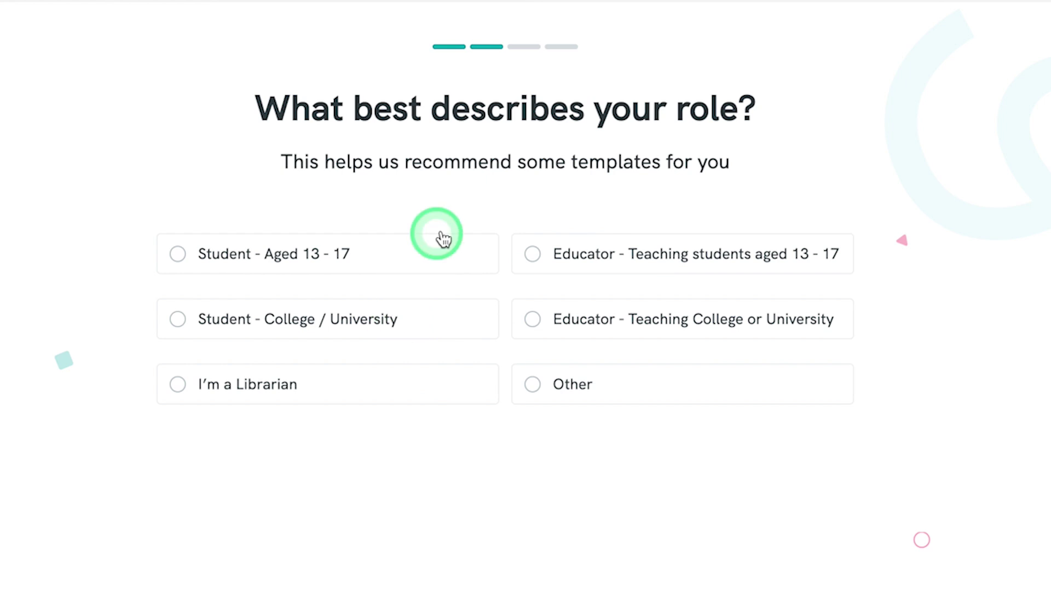
{"action": "left_click", "coordinate": [556, 258]}
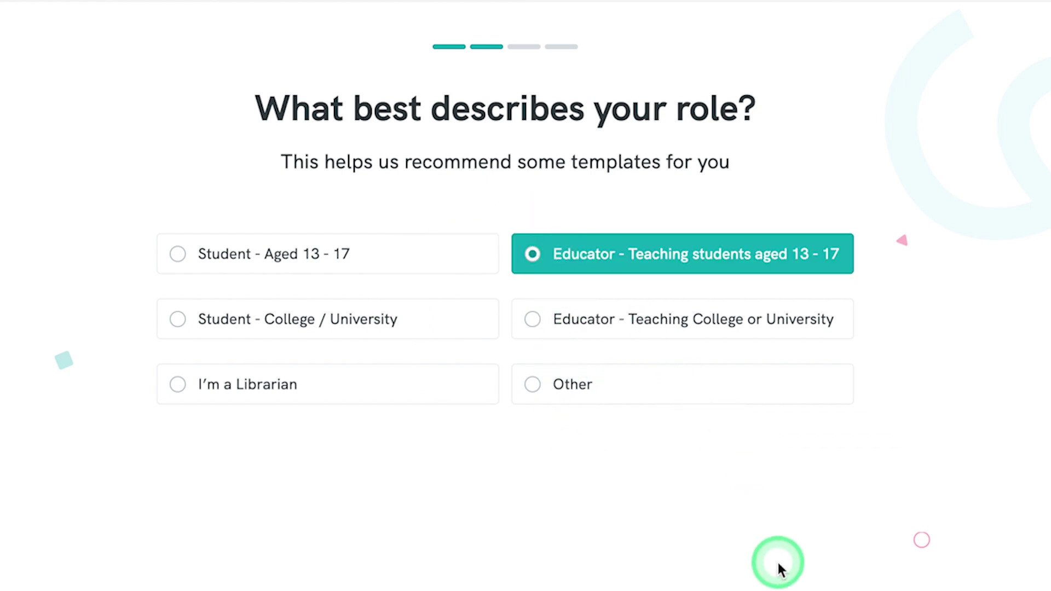
{"action": "left_click", "coordinate": [600, 328]}
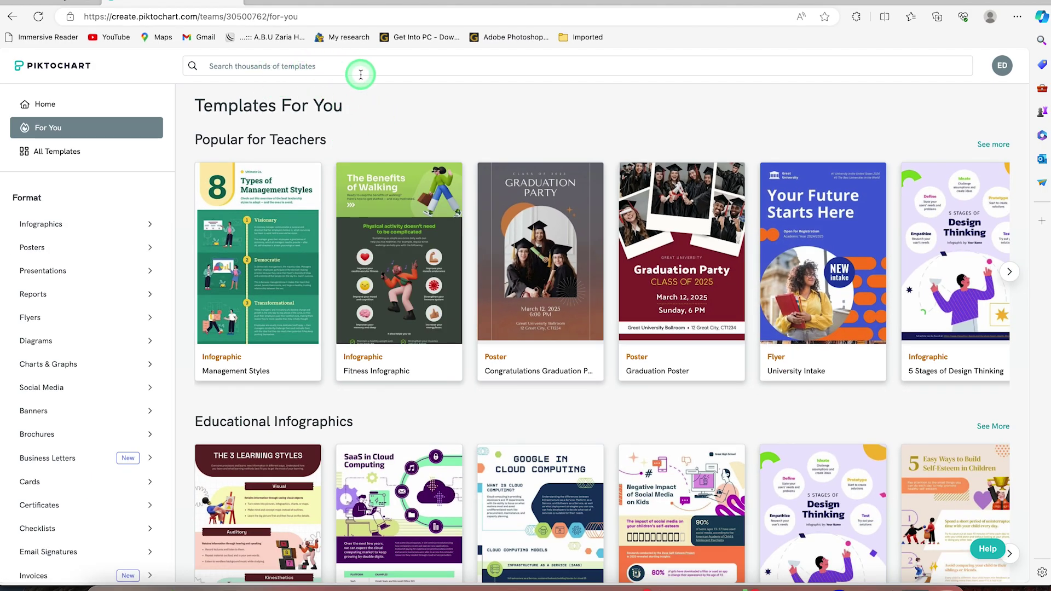
{"action": "scroll", "coordinate": [374, 252], "scroll_direction": "down", "scroll_amount": 3}
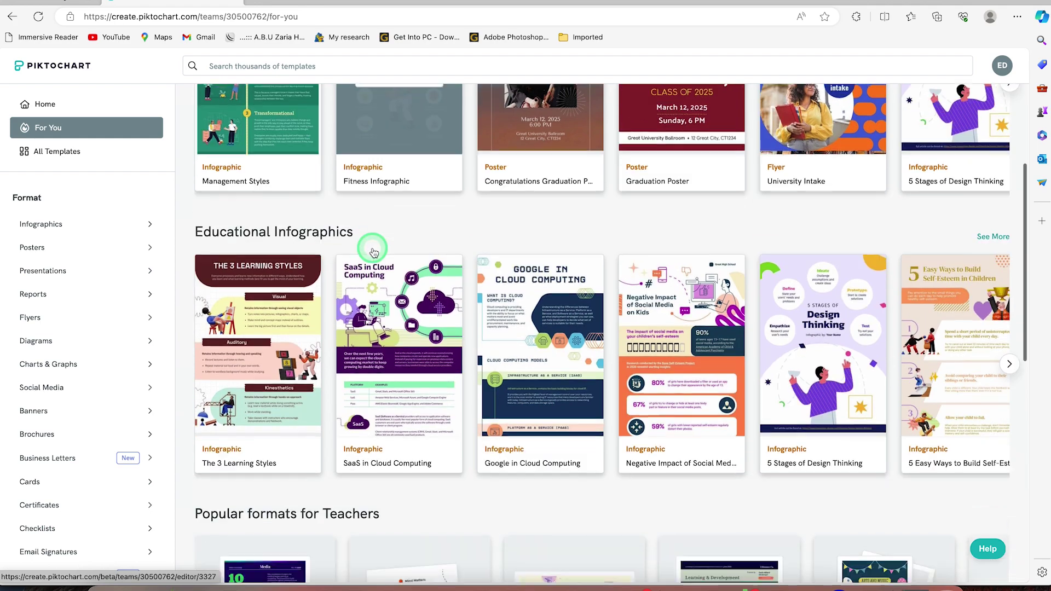
{"action": "scroll", "coordinate": [374, 252], "scroll_direction": "down", "scroll_amount": 10}
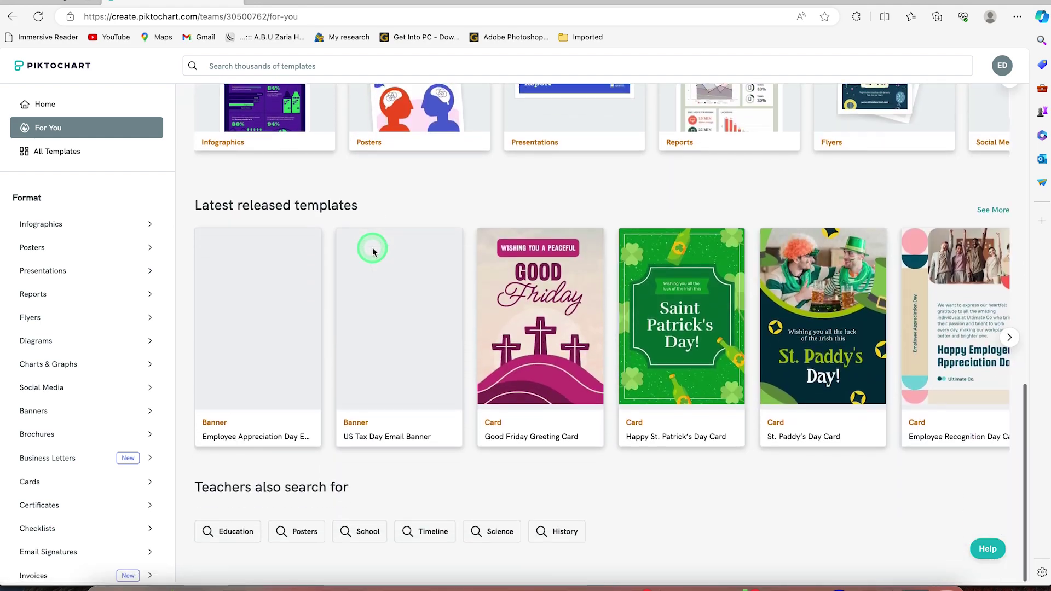
{"action": "scroll", "coordinate": [374, 253], "scroll_direction": "up", "scroll_amount": 12}
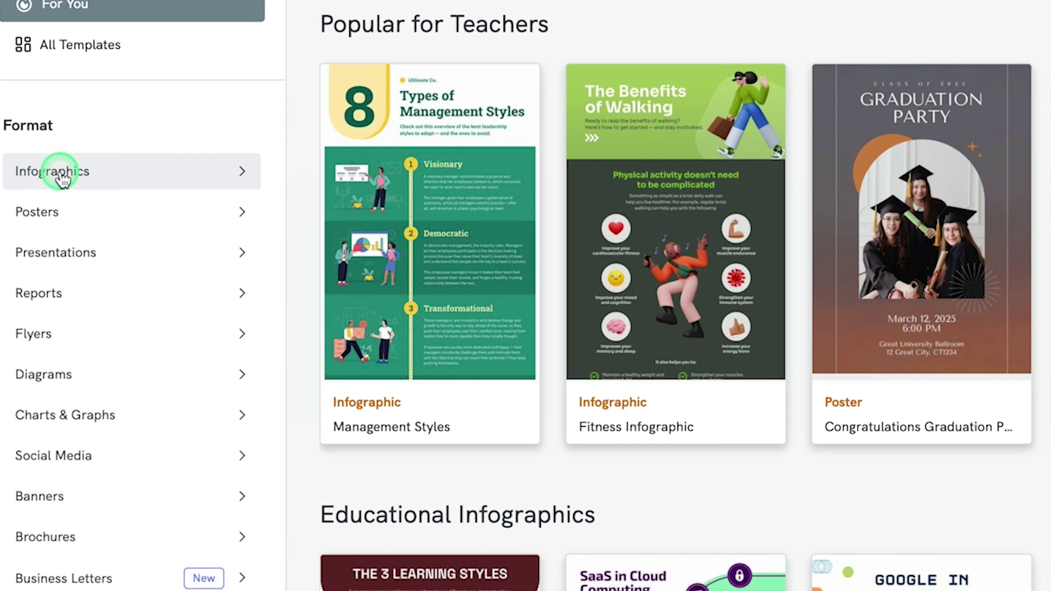
- Filter the templates to the Infographics format and bring up the AI infographic generator
{"action": "left_click", "coordinate": [62, 175]}
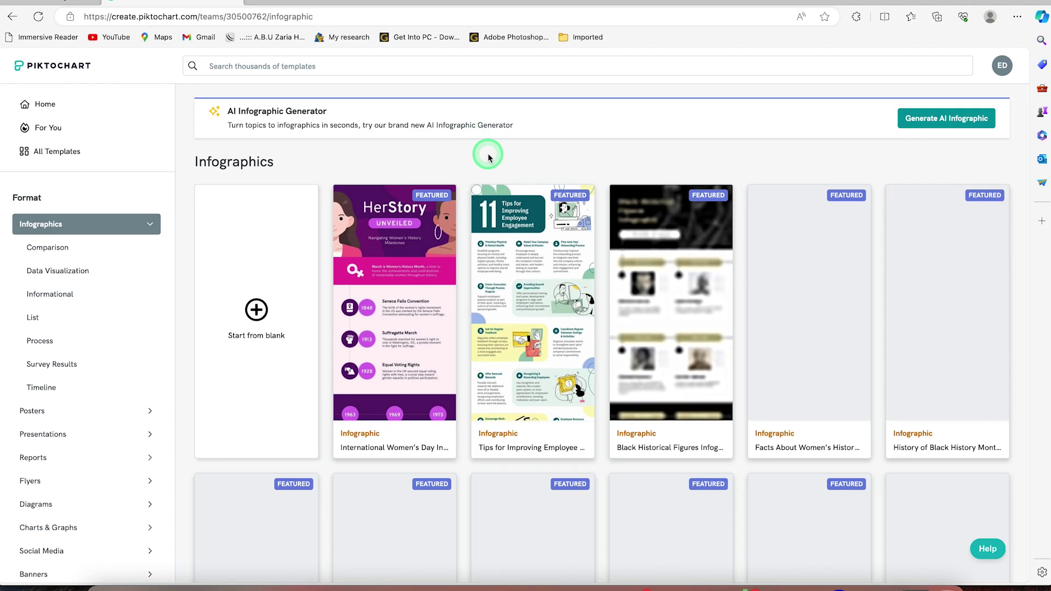
{"action": "mouse_move", "coordinate": [602, 124]}
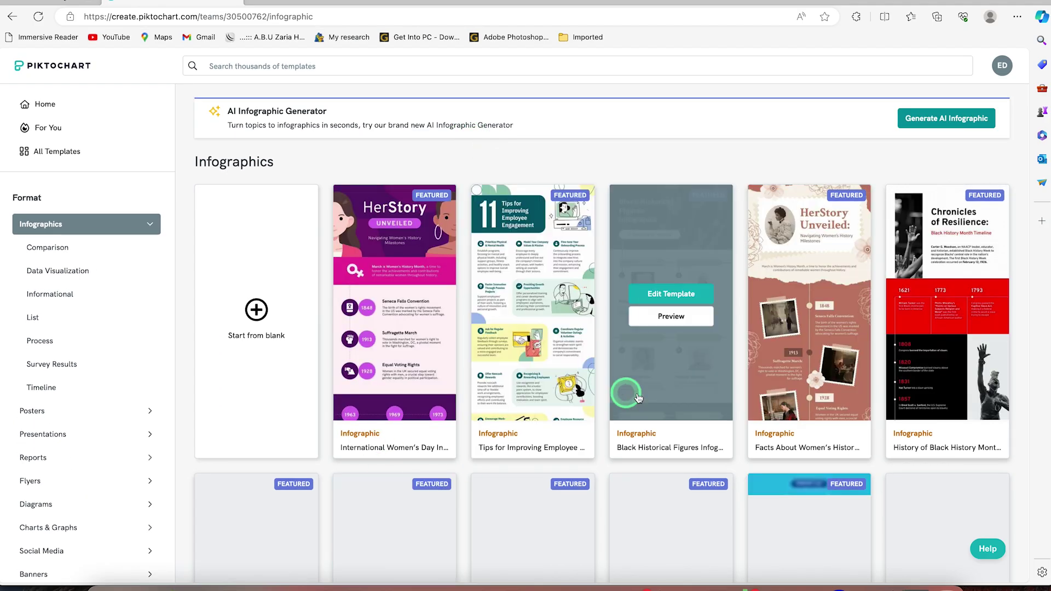
{"action": "mouse_move", "coordinate": [721, 379]}
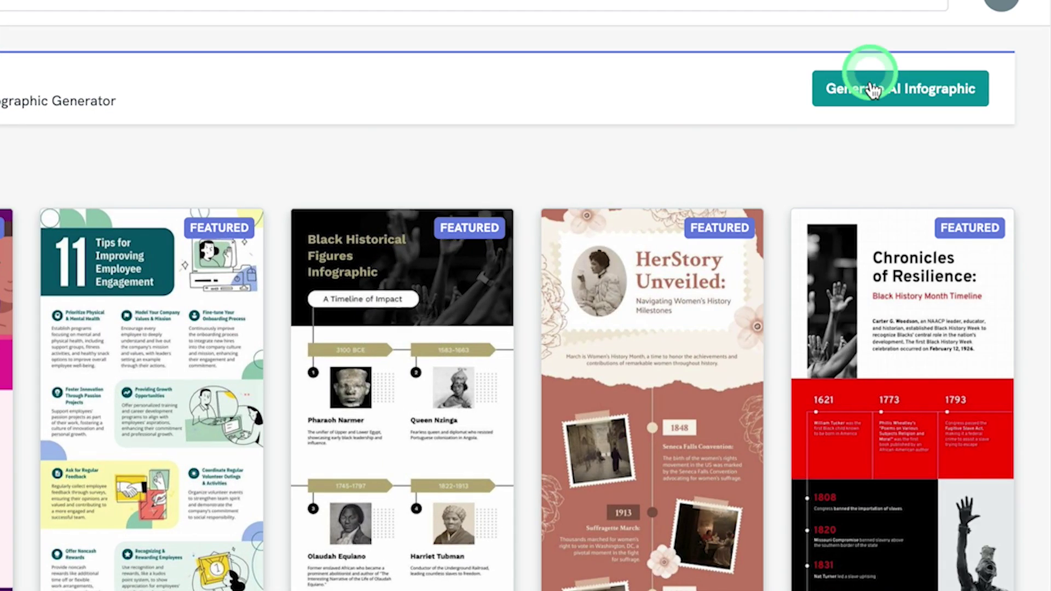
{"action": "left_click", "coordinate": [875, 92]}
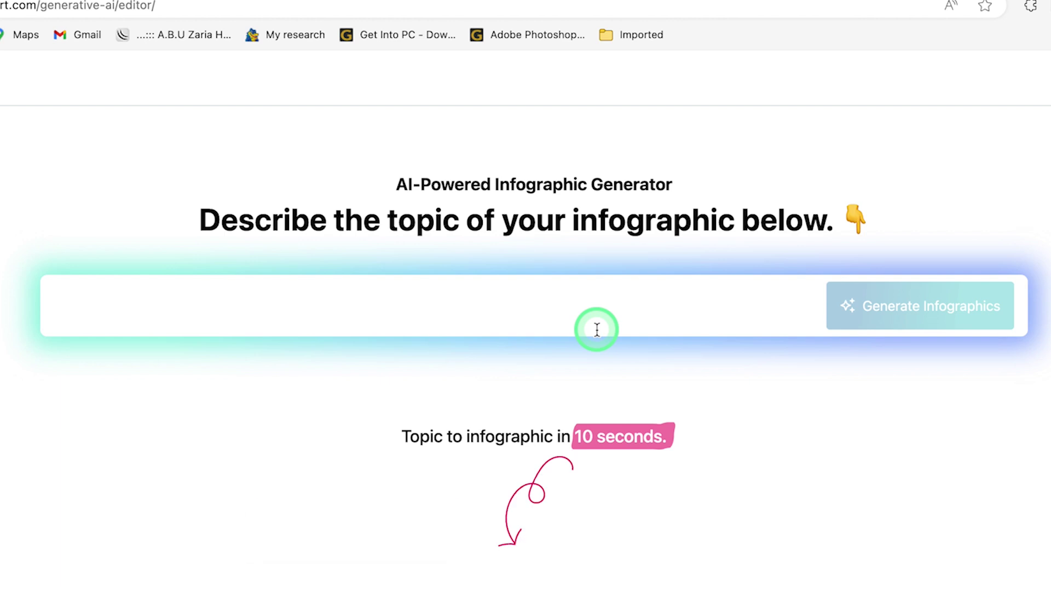
- Generate infographics for the topic 'five steps to mastering public speaking'
{"action": "left_click", "coordinate": [511, 311]}
{"action": "type", "text": "five steps to master"}
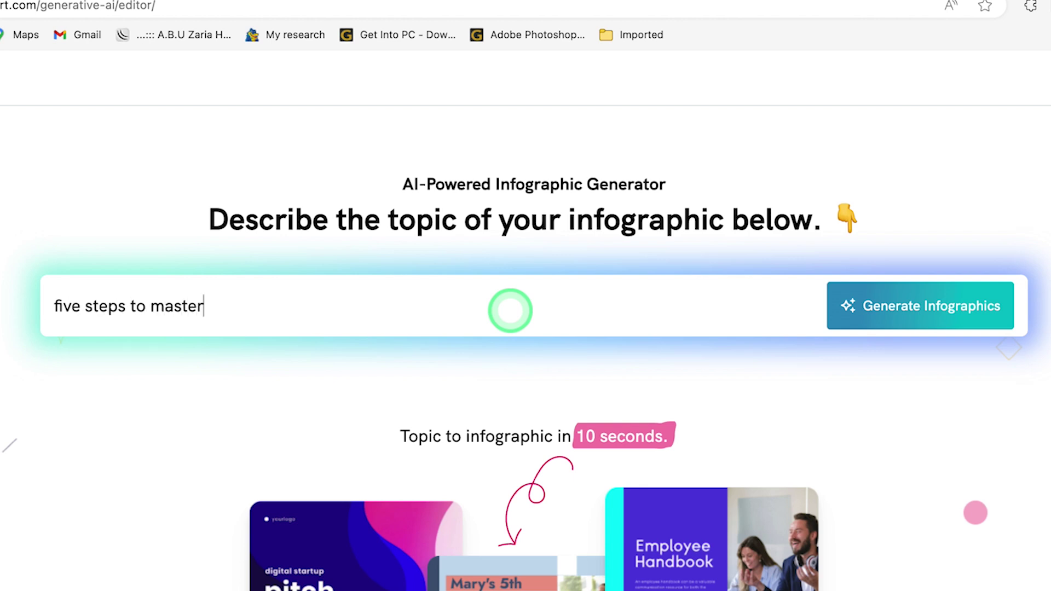
{"action": "type", "text": "ing public speaking"}
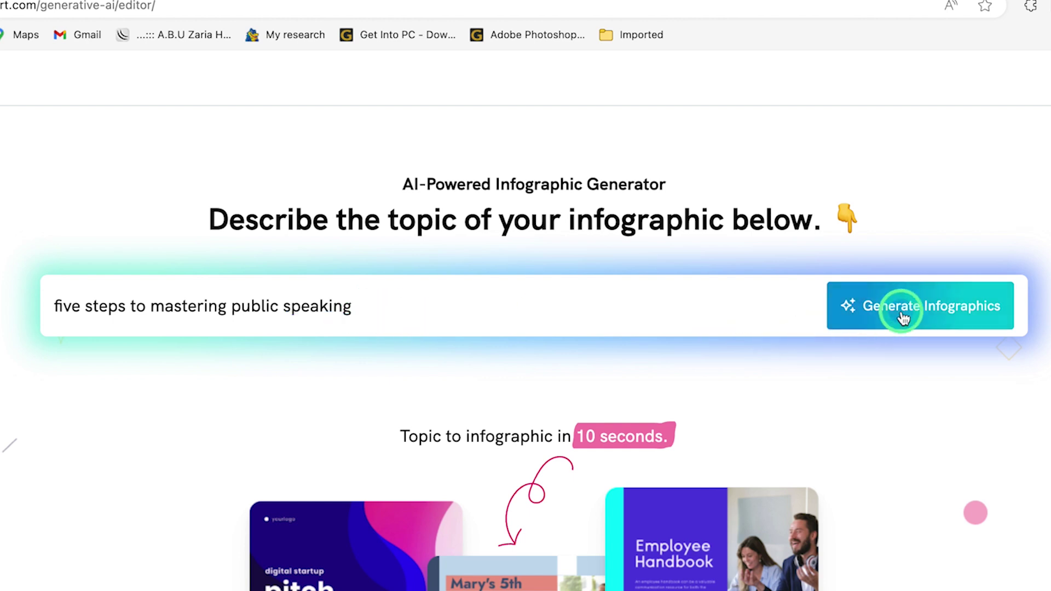
{"action": "left_click", "coordinate": [866, 322]}
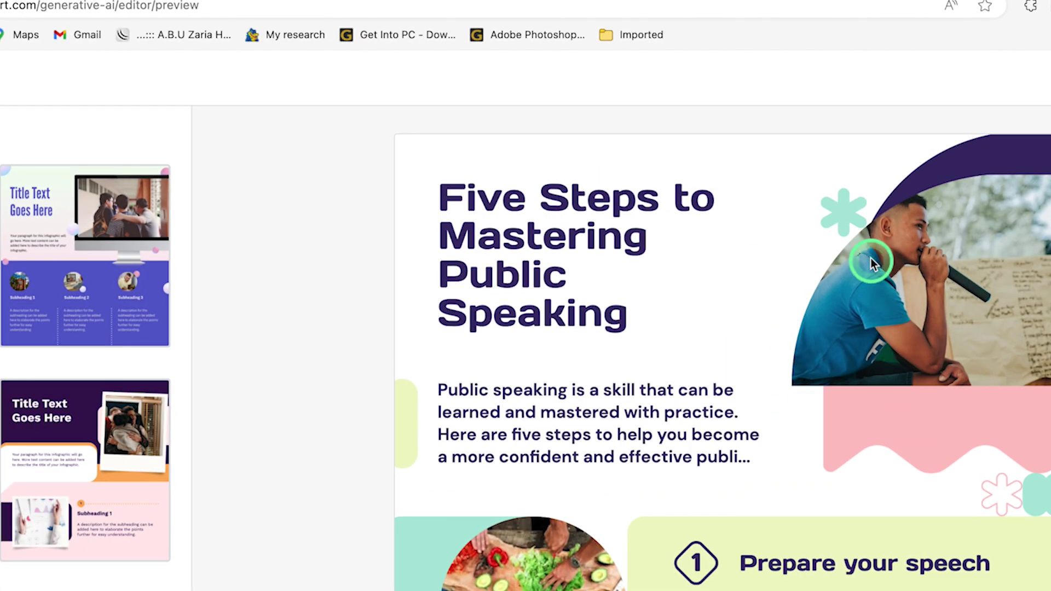
- Review the generated public speaking infographic preview, then switch to trying a different design
{"action": "scroll", "coordinate": [797, 373], "scroll_direction": "down", "scroll_amount": 3}
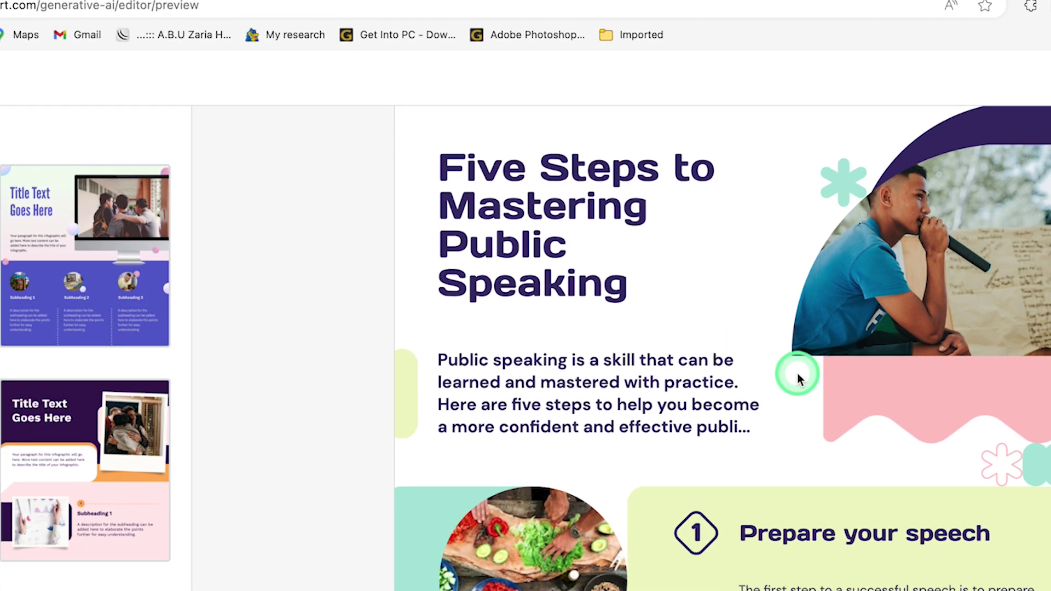
{"action": "scroll", "coordinate": [798, 373], "scroll_direction": "down", "scroll_amount": 15}
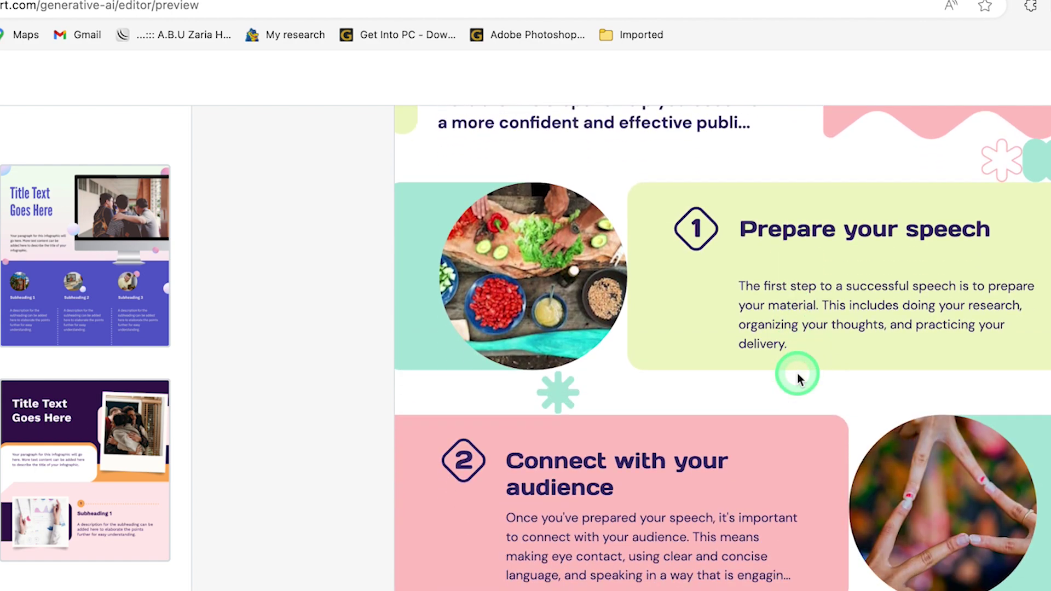
{"action": "scroll", "coordinate": [797, 373], "scroll_direction": "down", "scroll_amount": 3}
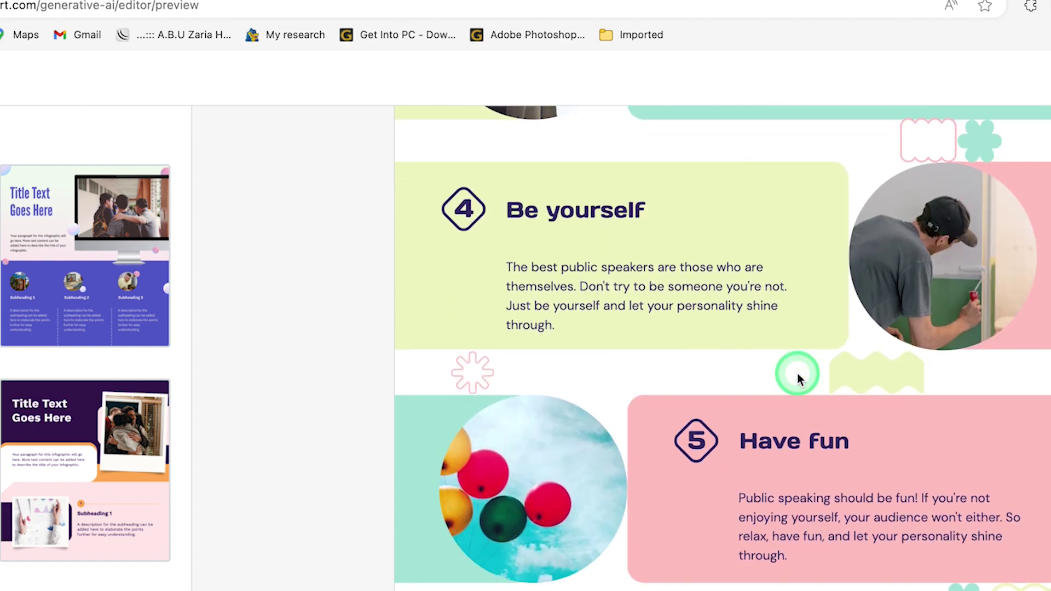
{"action": "scroll", "coordinate": [797, 374], "scroll_direction": "up", "scroll_amount": 15}
{"action": "scroll", "coordinate": [797, 374], "scroll_direction": "up", "scroll_amount": 3}
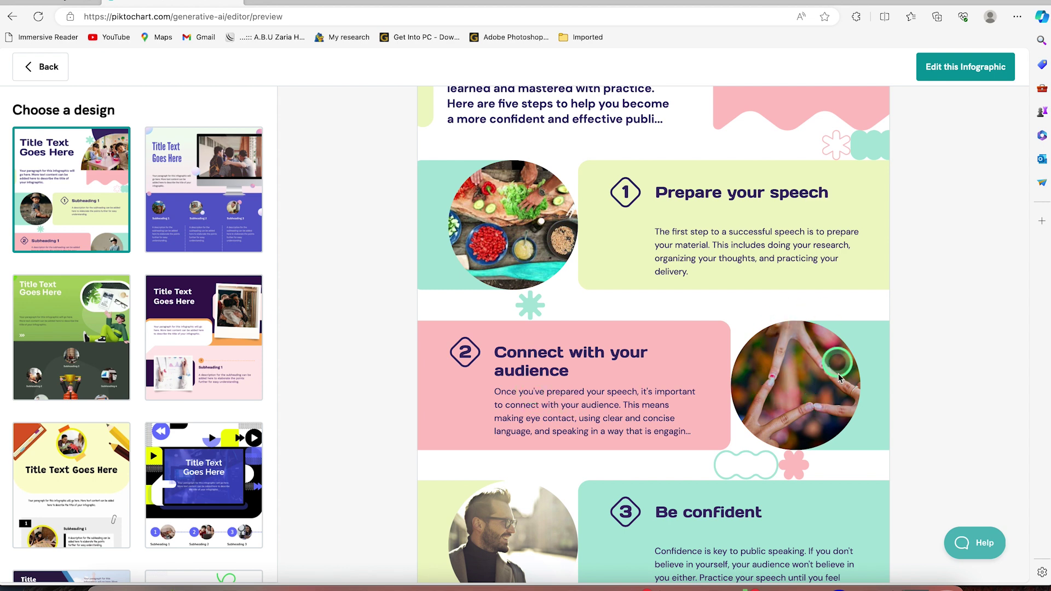
{"action": "scroll", "coordinate": [519, 499], "scroll_direction": "down", "scroll_amount": 5}
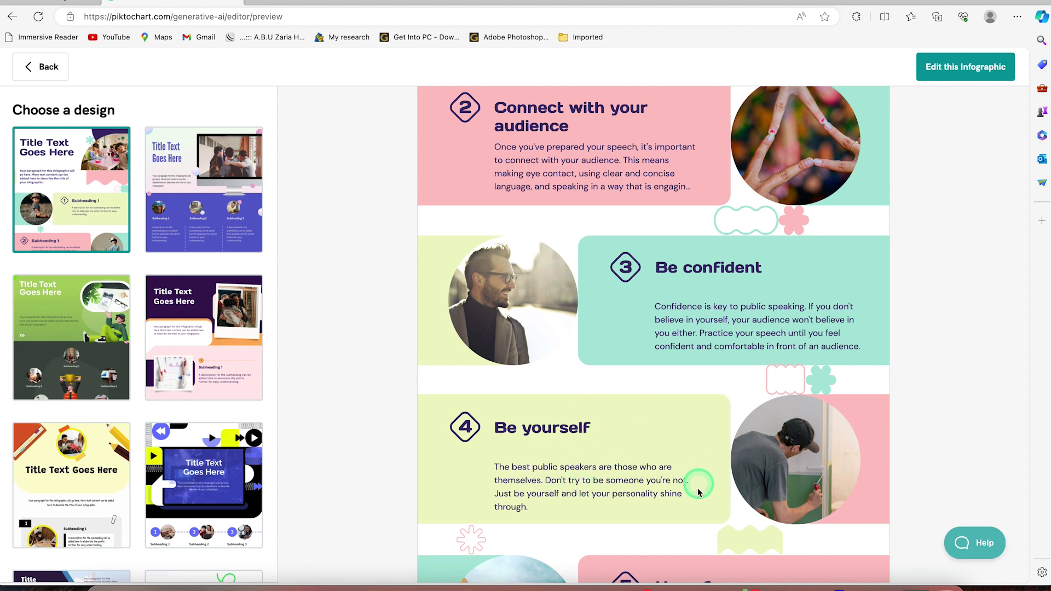
{"action": "scroll", "coordinate": [578, 419], "scroll_direction": "down", "scroll_amount": 5}
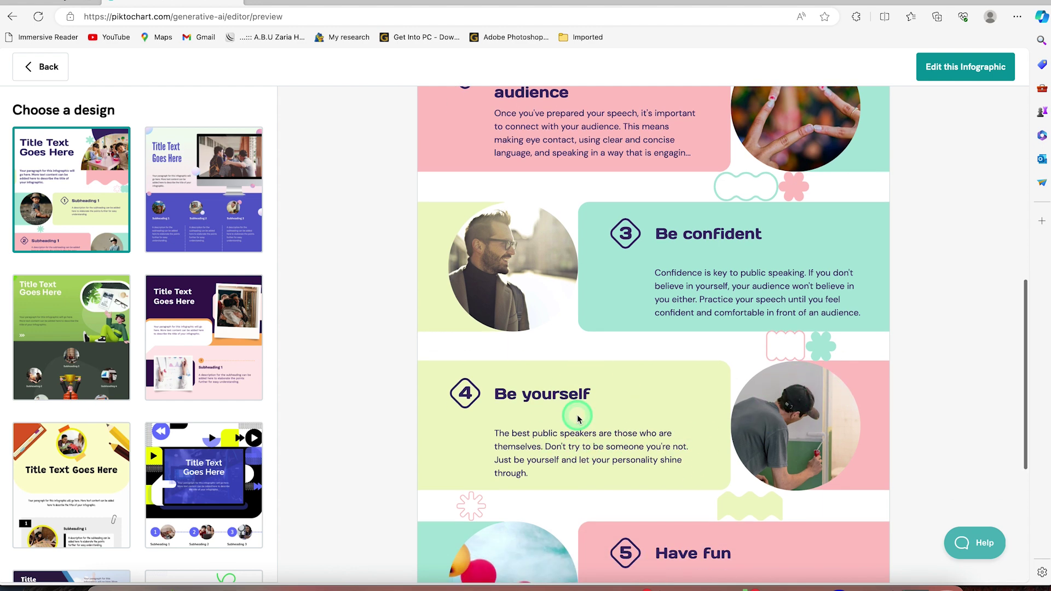
{"action": "scroll", "coordinate": [572, 419], "scroll_direction": "up", "scroll_amount": 14}
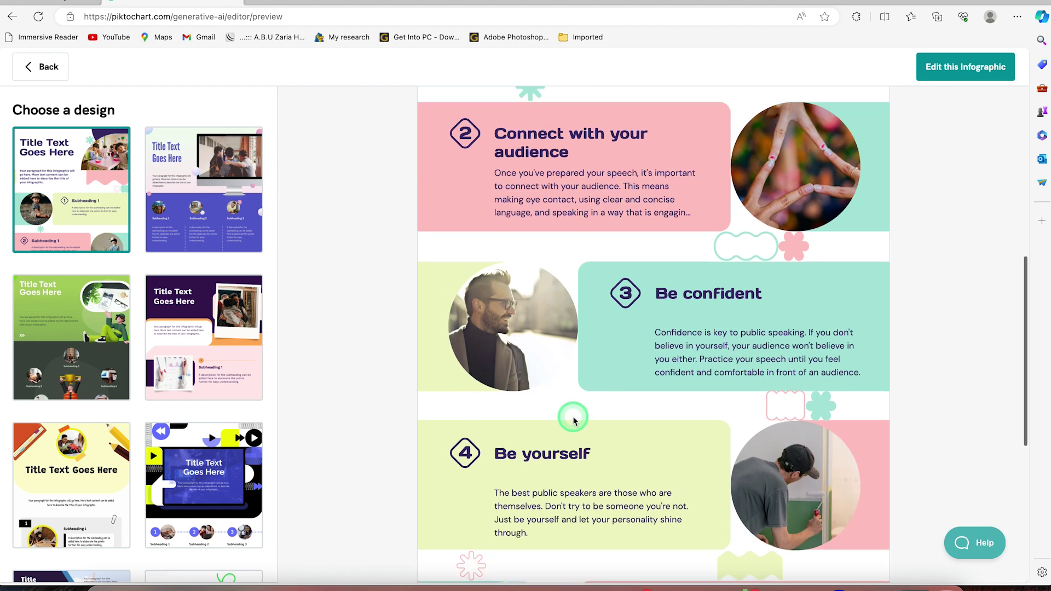
{"action": "scroll", "coordinate": [515, 334], "scroll_direction": "up", "scroll_amount": 2}
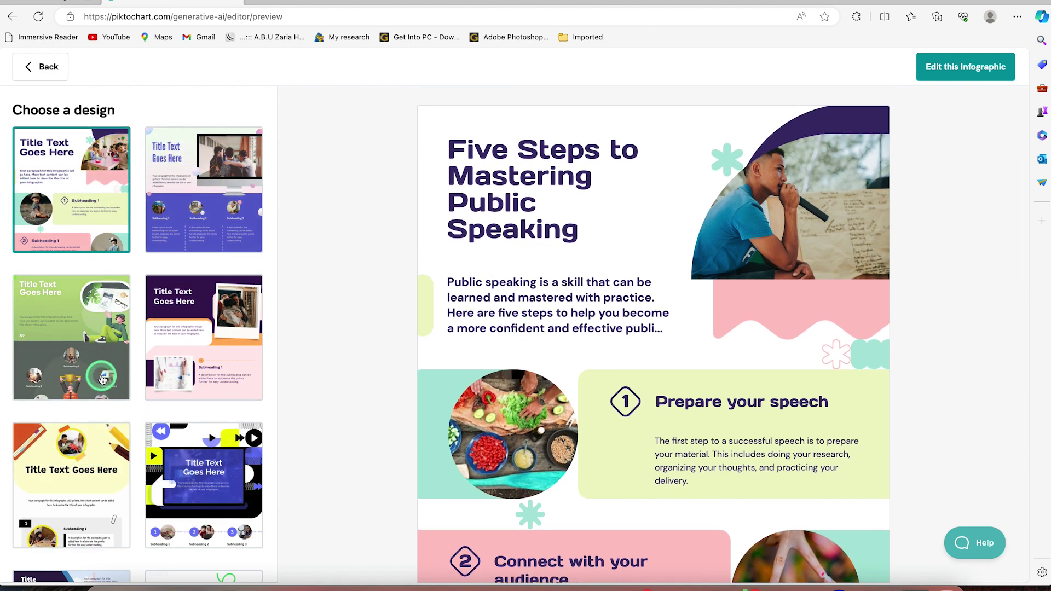
{"action": "left_click", "coordinate": [203, 212]}
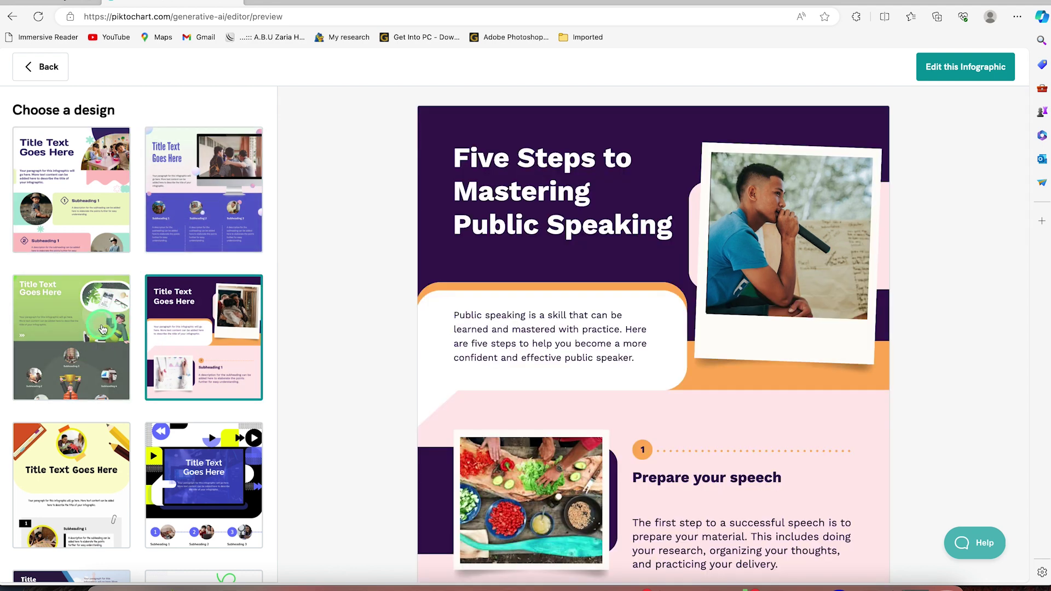
- Preview alternative designs, including the video-style and blue-and-purple numbered-steps layouts
{"action": "left_click", "coordinate": [88, 337]}
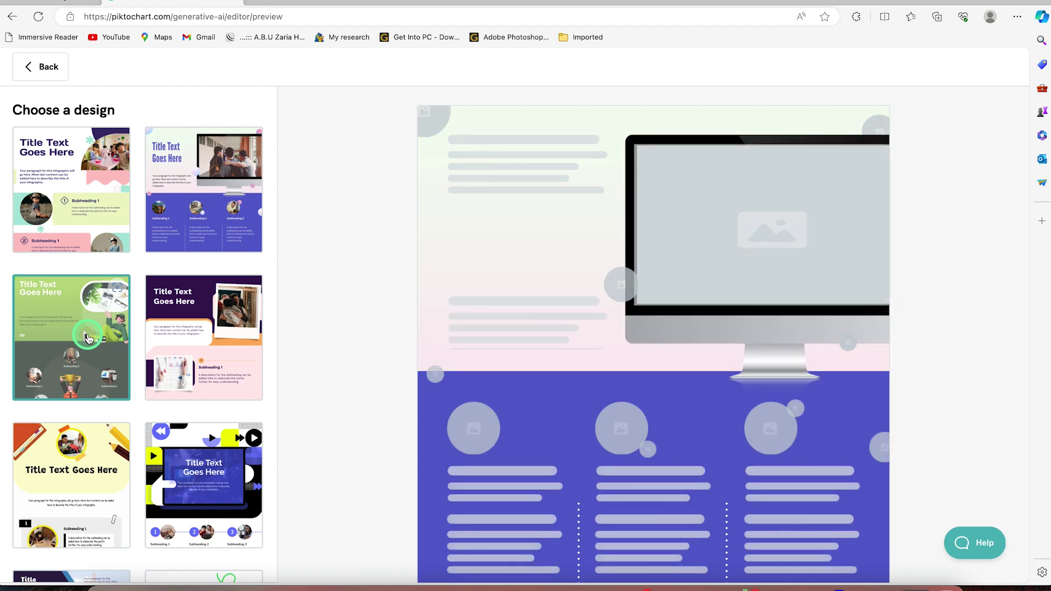
{"action": "left_click", "coordinate": [488, 425]}
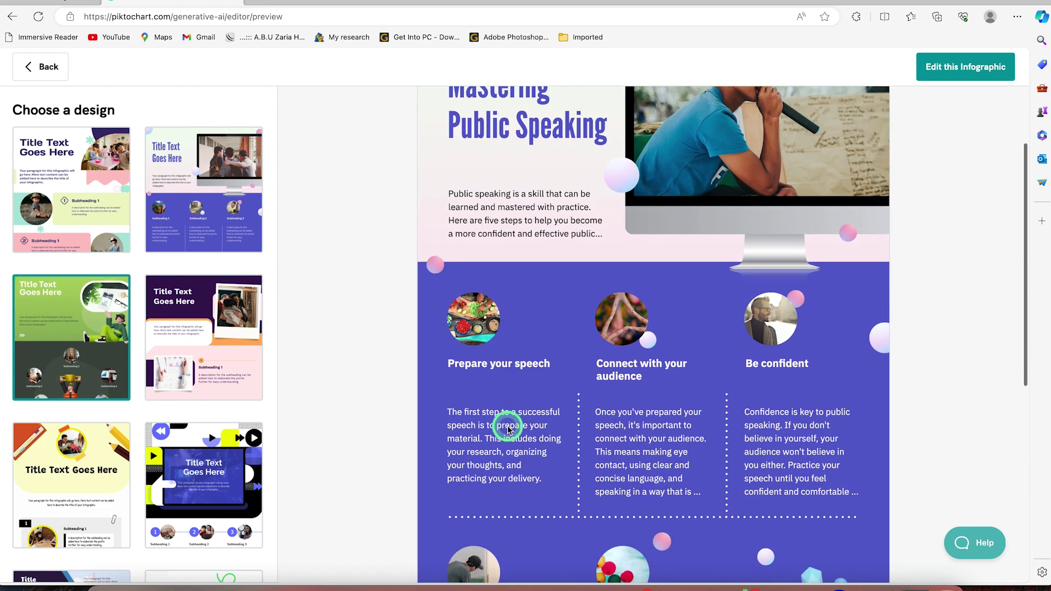
{"action": "scroll", "coordinate": [508, 430], "scroll_direction": "down", "scroll_amount": 2}
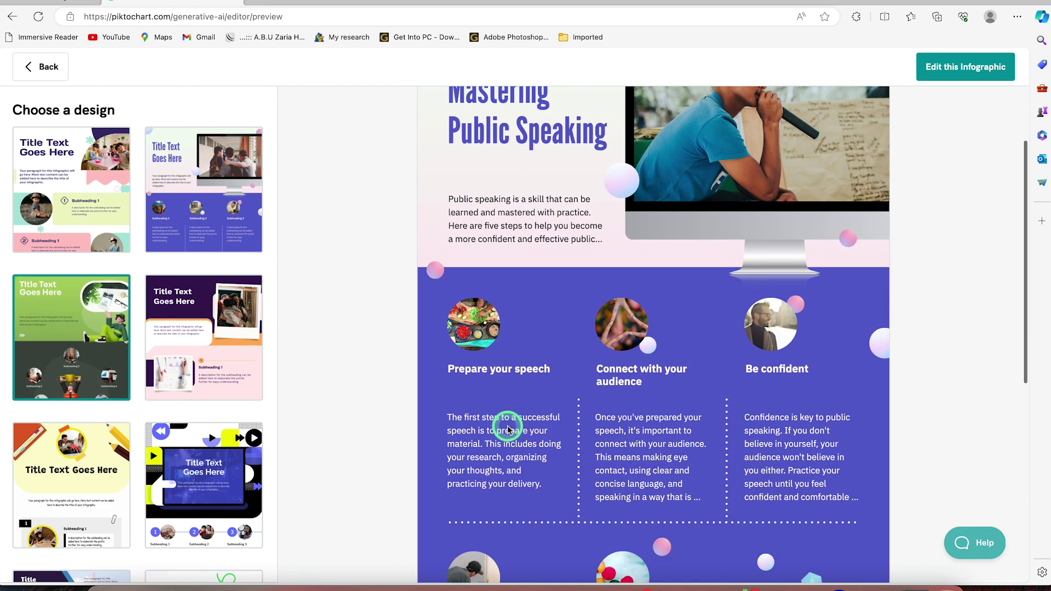
{"action": "scroll", "coordinate": [508, 430], "scroll_direction": "up", "scroll_amount": 1}
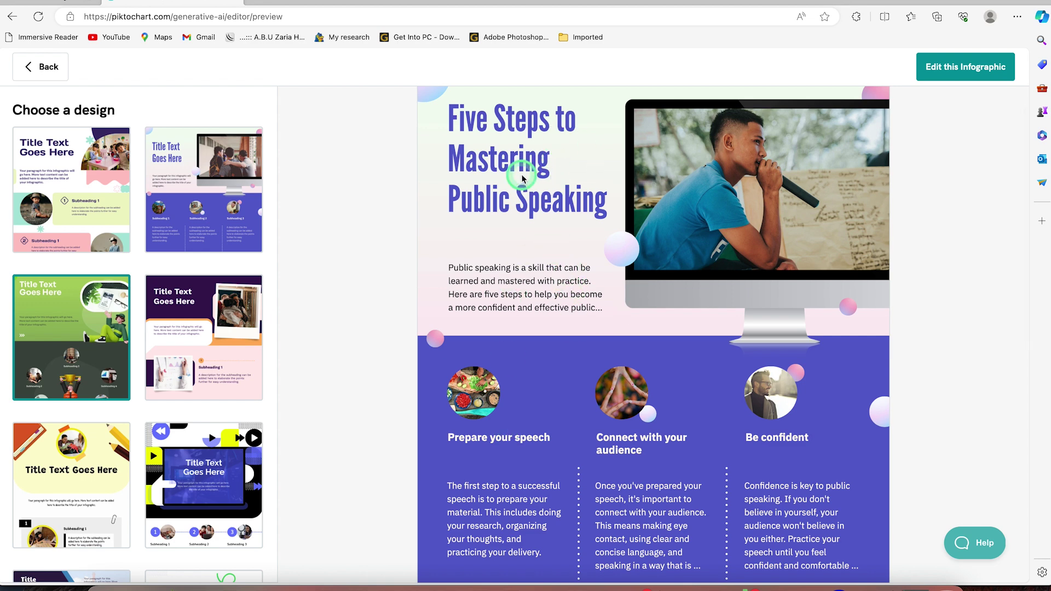
{"action": "scroll", "coordinate": [523, 175], "scroll_direction": "down", "scroll_amount": 8}
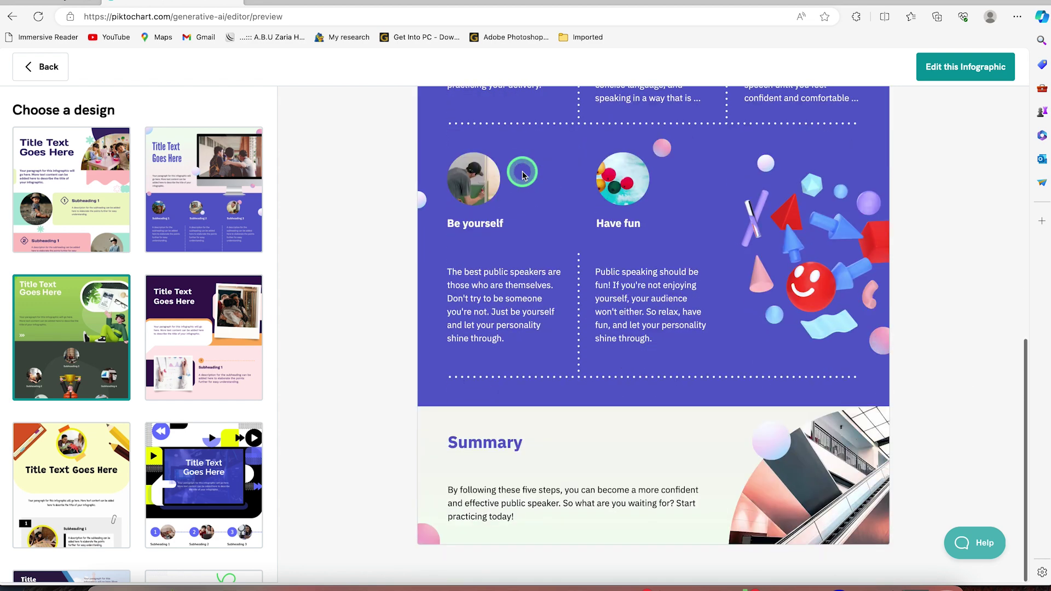
{"action": "scroll", "coordinate": [523, 175], "scroll_direction": "up", "scroll_amount": 9}
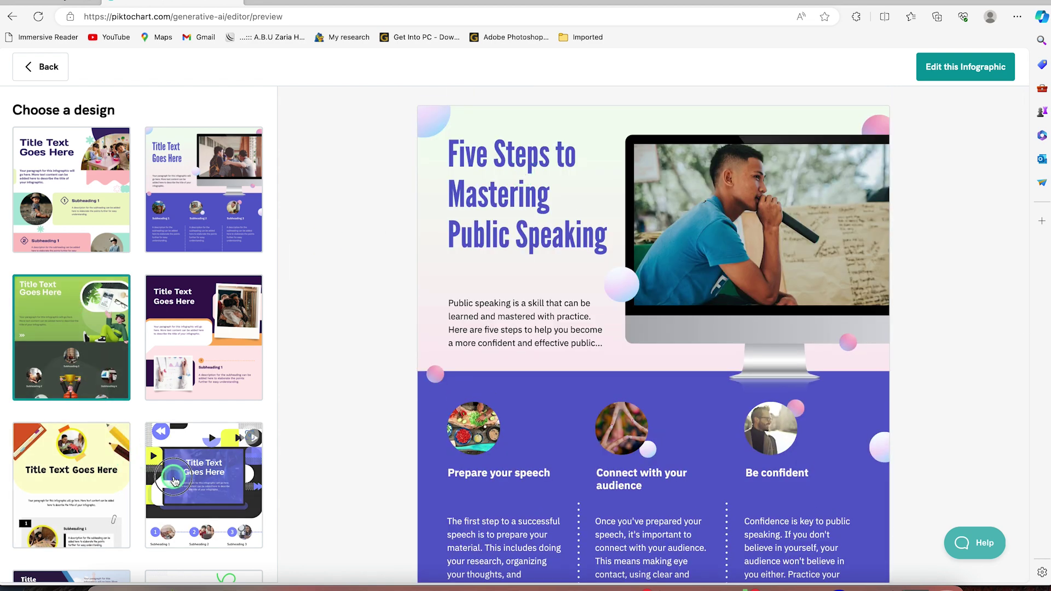
{"action": "left_click", "coordinate": [176, 481]}
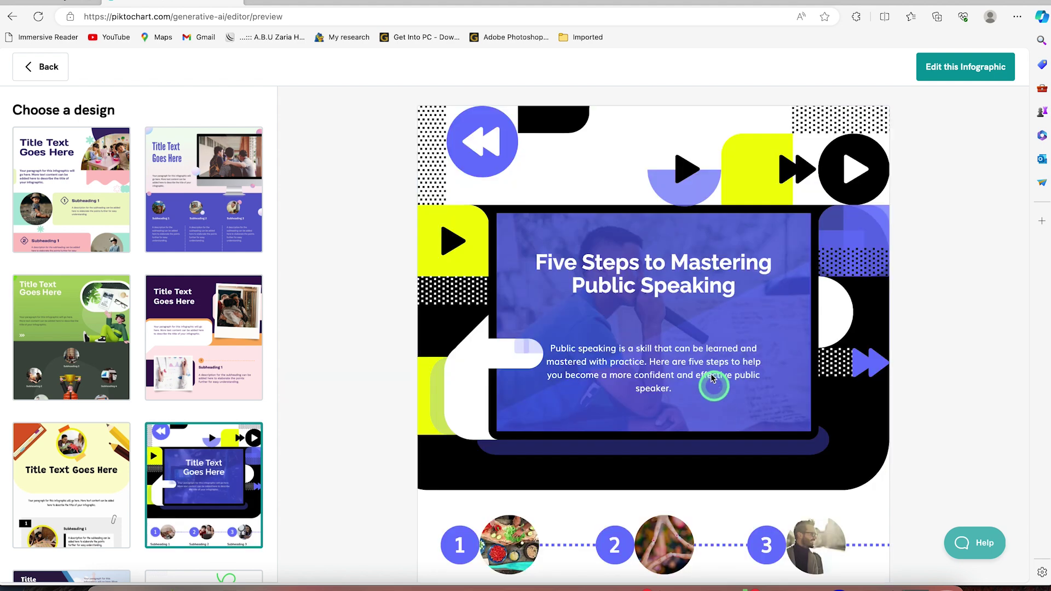
{"action": "scroll", "coordinate": [694, 387], "scroll_direction": "down", "scroll_amount": 10}
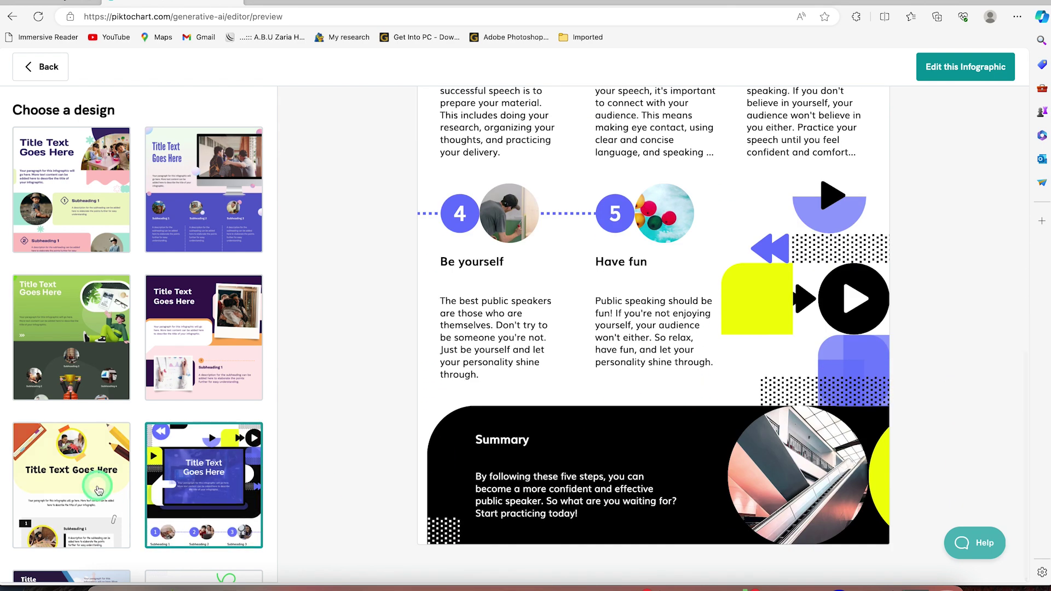
{"action": "scroll", "coordinate": [93, 482], "scroll_direction": "down", "scroll_amount": 5}
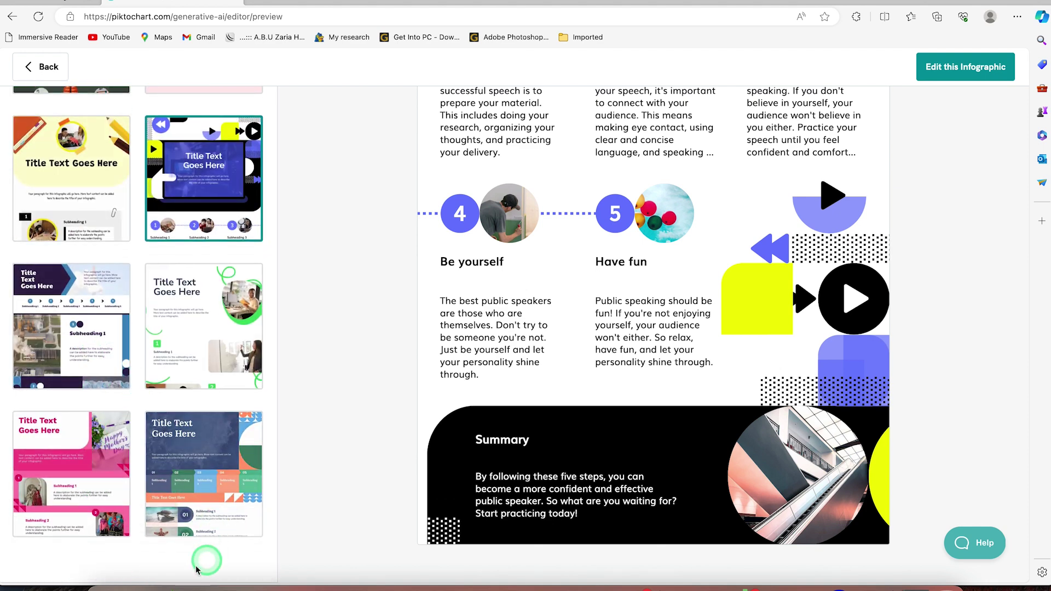
{"action": "left_click", "coordinate": [78, 327]}
{"action": "scroll", "coordinate": [564, 315], "scroll_direction": "down", "scroll_amount": 10}
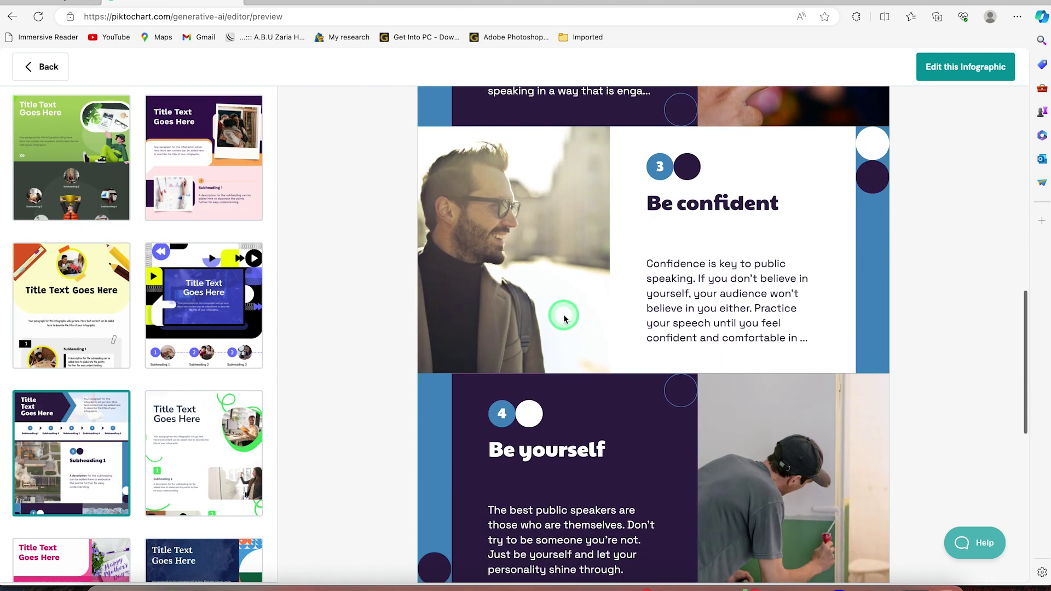
{"action": "scroll", "coordinate": [566, 317], "scroll_direction": "up", "scroll_amount": 5}
{"action": "scroll", "coordinate": [566, 318], "scroll_direction": "up", "scroll_amount": 10}
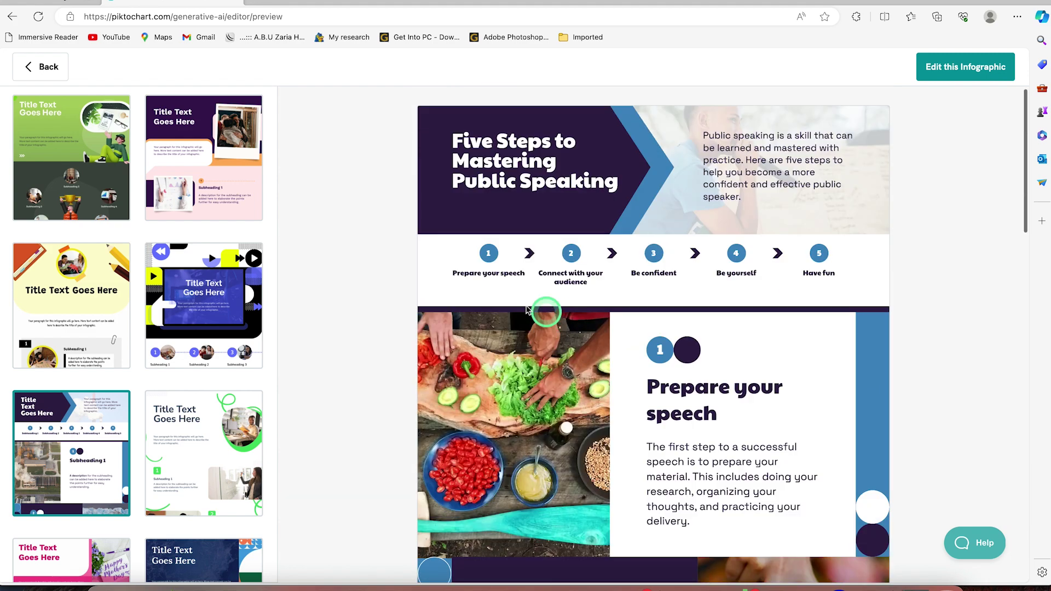
- Choose the purple-and-orange polaroid photo design and open it in the editor
{"action": "left_click", "coordinate": [199, 194]}
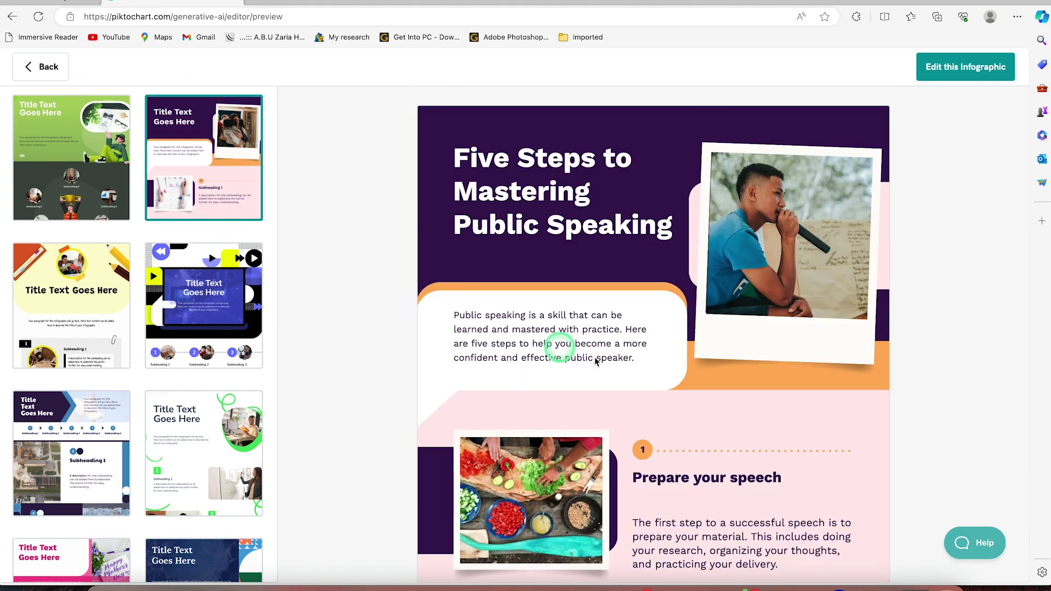
{"action": "scroll", "coordinate": [619, 367], "scroll_direction": "down", "scroll_amount": 4}
{"action": "scroll", "coordinate": [617, 366], "scroll_direction": "down", "scroll_amount": 4}
{"action": "scroll", "coordinate": [616, 365], "scroll_direction": "up", "scroll_amount": 8}
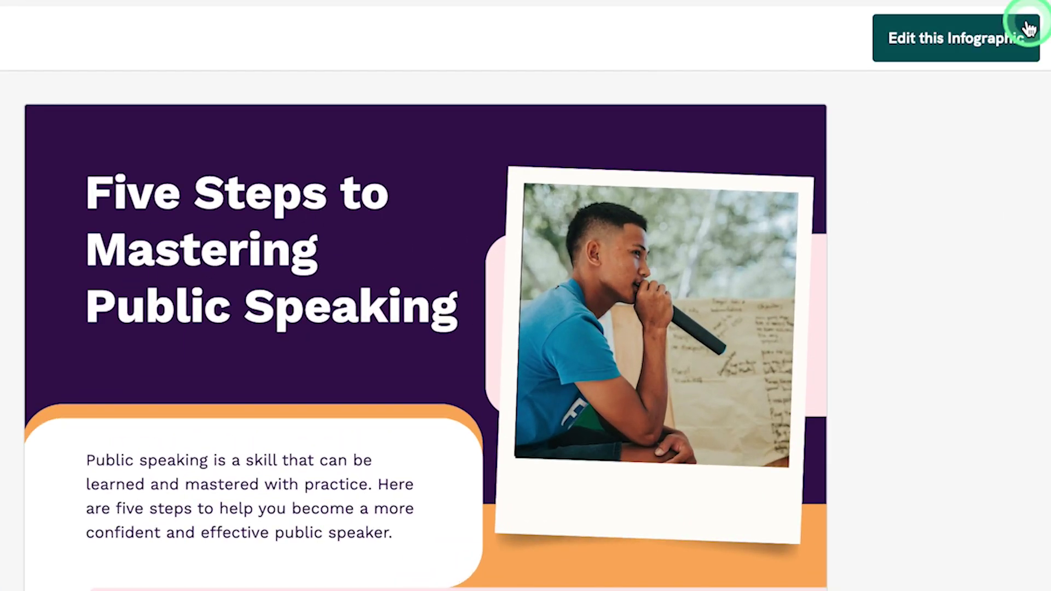
{"action": "left_click", "coordinate": [973, 38]}
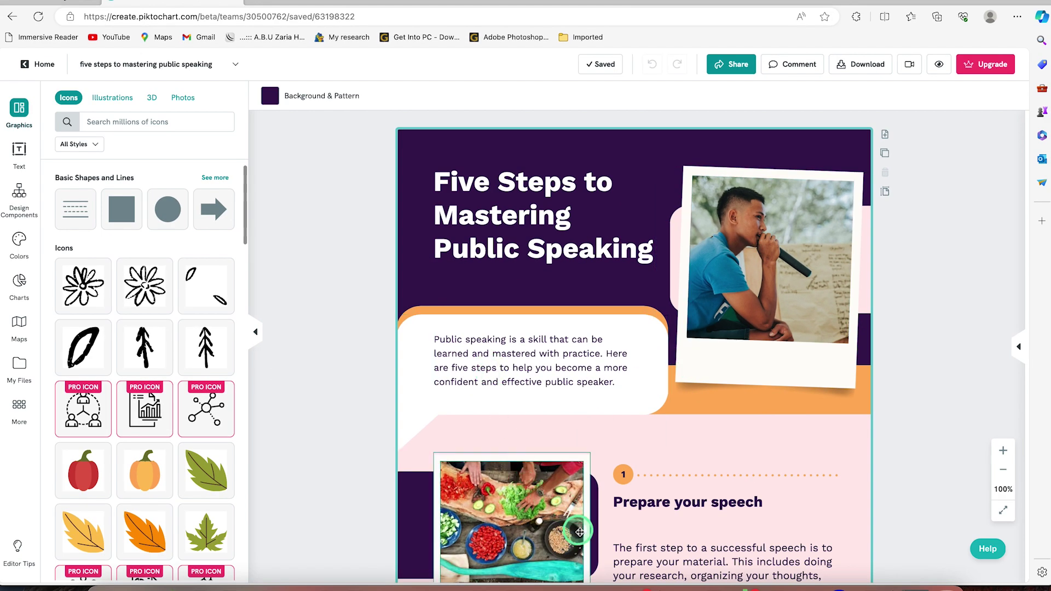
- Retitle the infographic '5 Steps to mastering public speaking'
{"action": "double_click", "coordinate": [534, 205]}
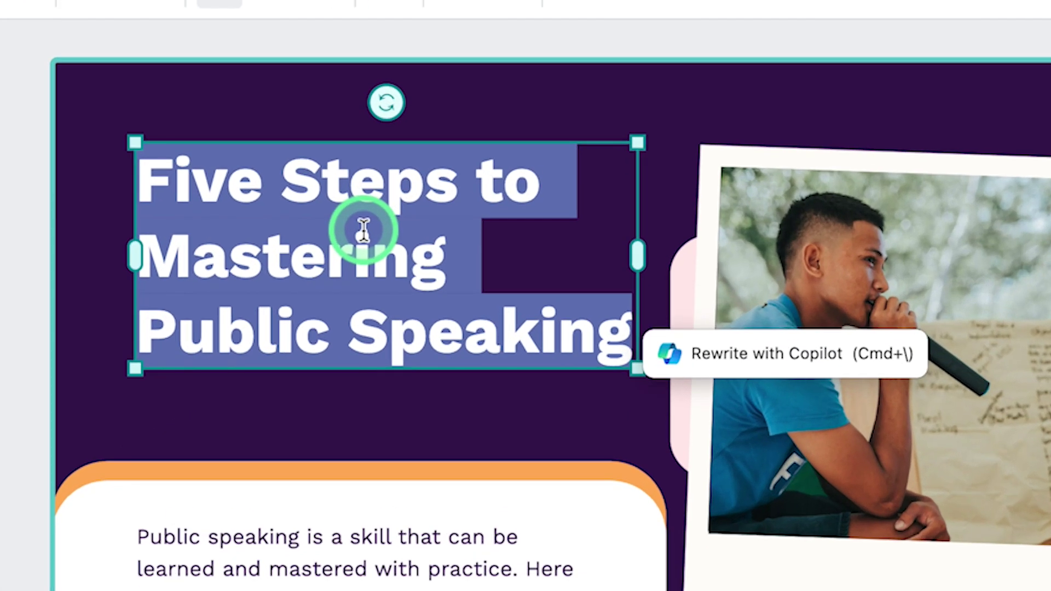
{"action": "type", "text": "5 "}
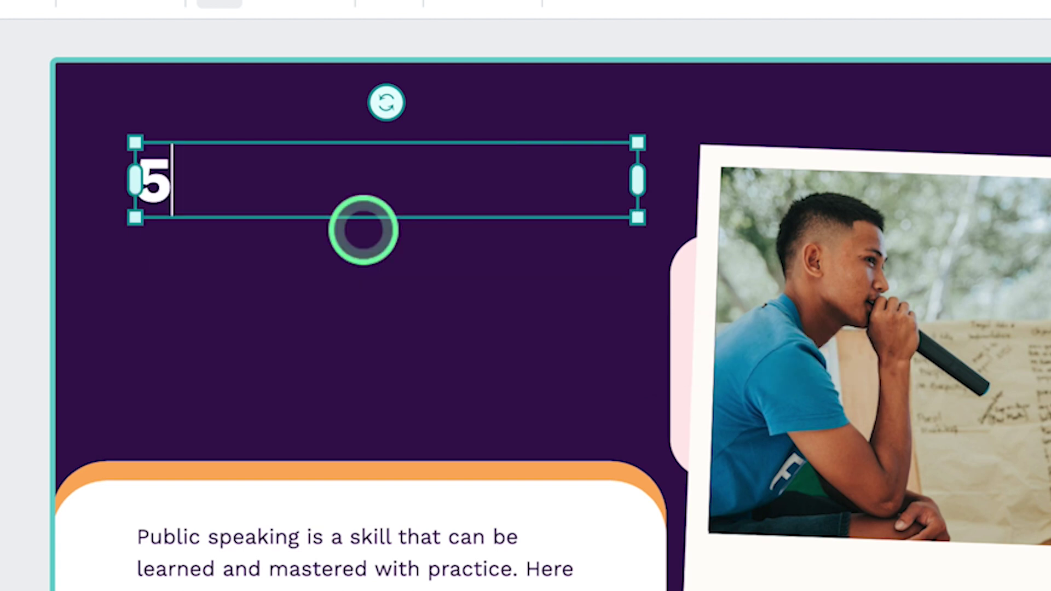
{"action": "type", "text": "Steps"}
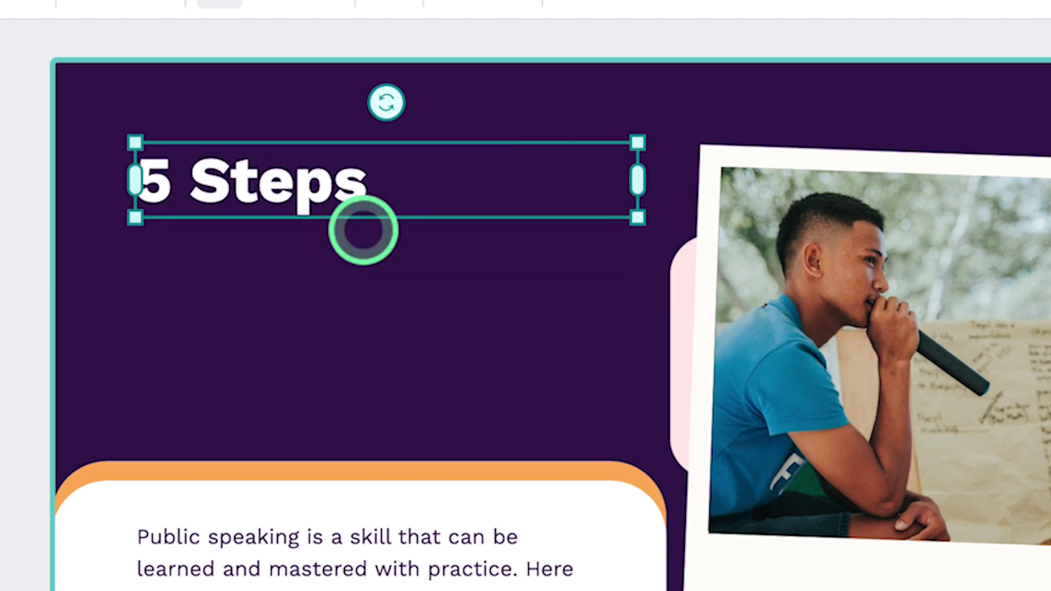
{"action": "type", "text": " to mastering"}
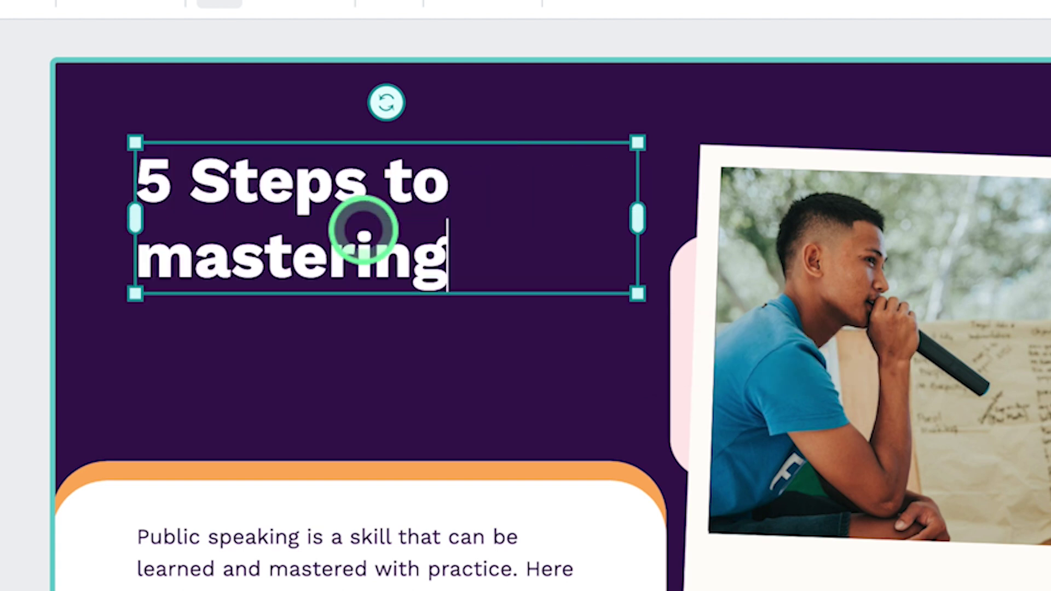
{"action": "type", "text": " public speaking"}
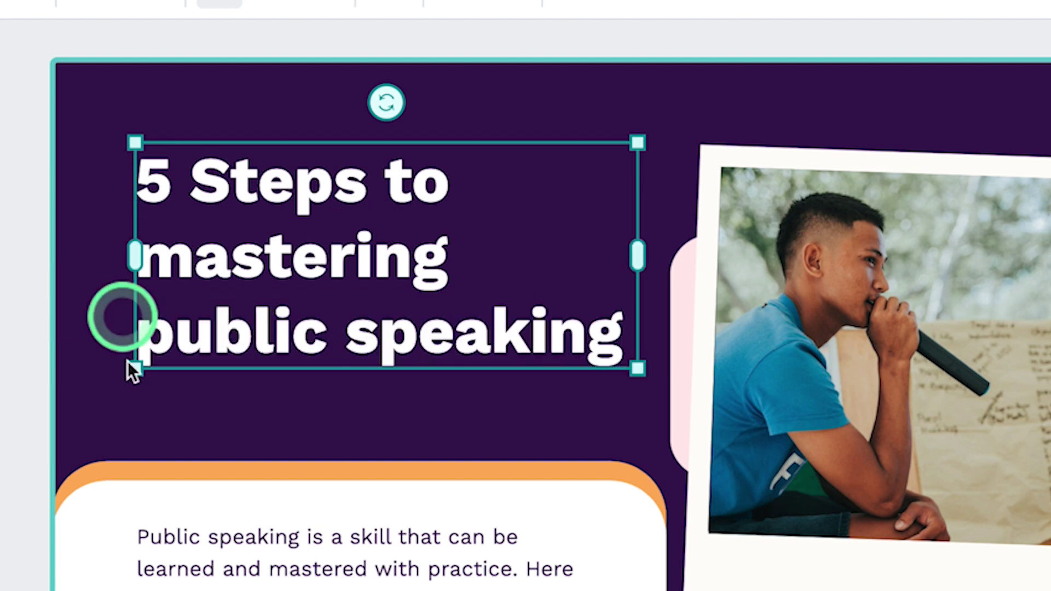
{"action": "triple_click", "coordinate": [348, 294]}
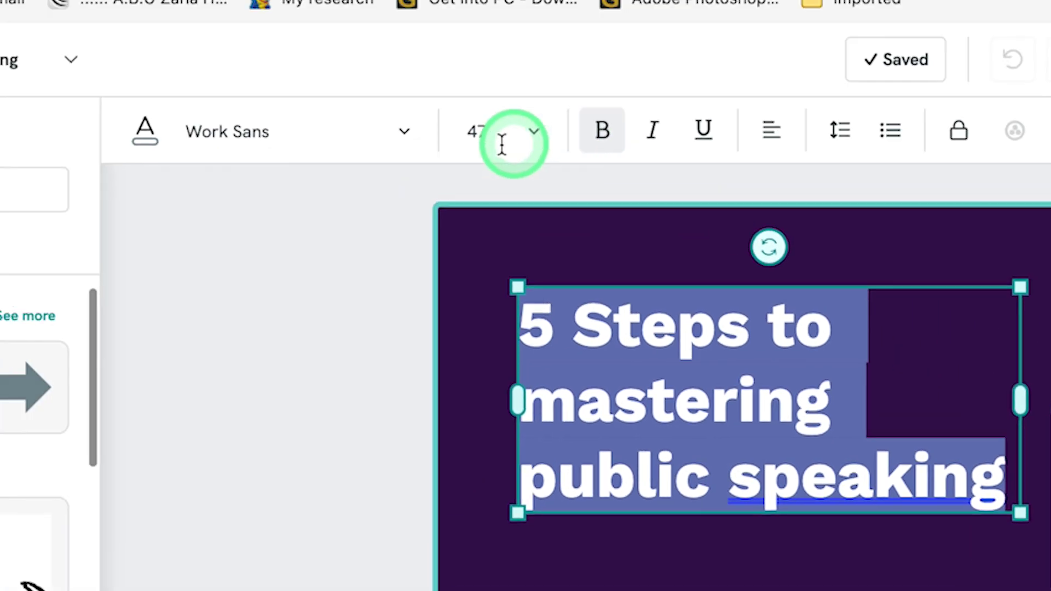
- Try other fonts and sizes on the title, keeping its original size 47
{"action": "left_click", "coordinate": [407, 134]}
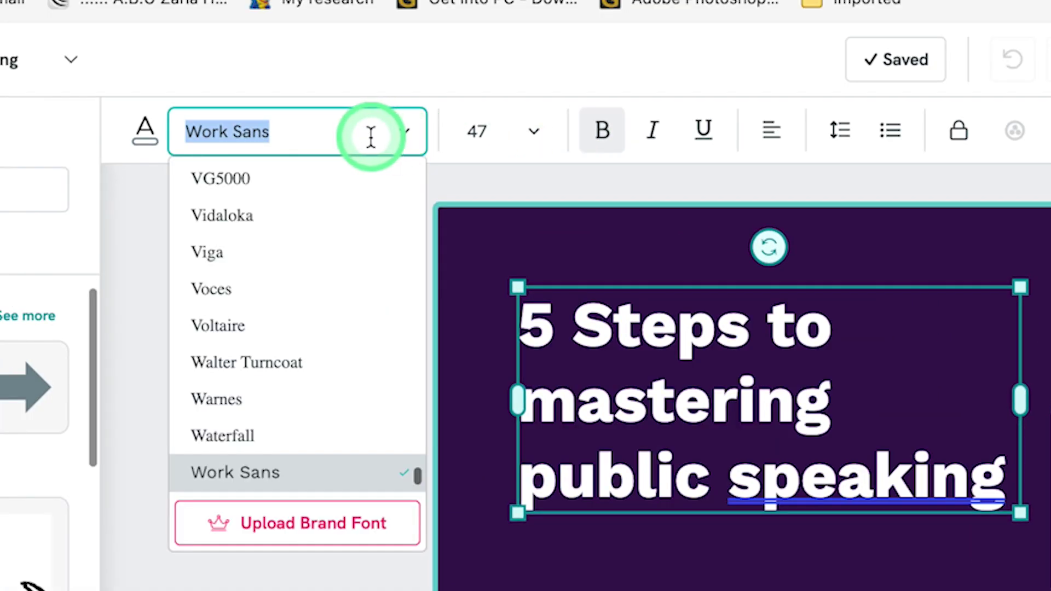
{"action": "left_click", "coordinate": [530, 133]}
{"action": "left_click", "coordinate": [533, 132]}
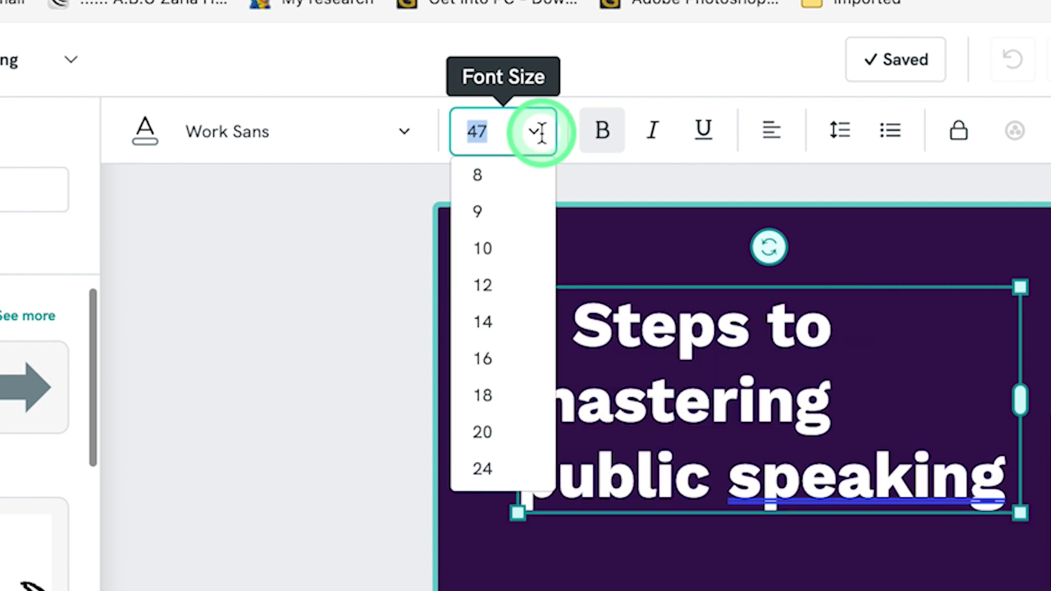
{"action": "type", "text": "8"}
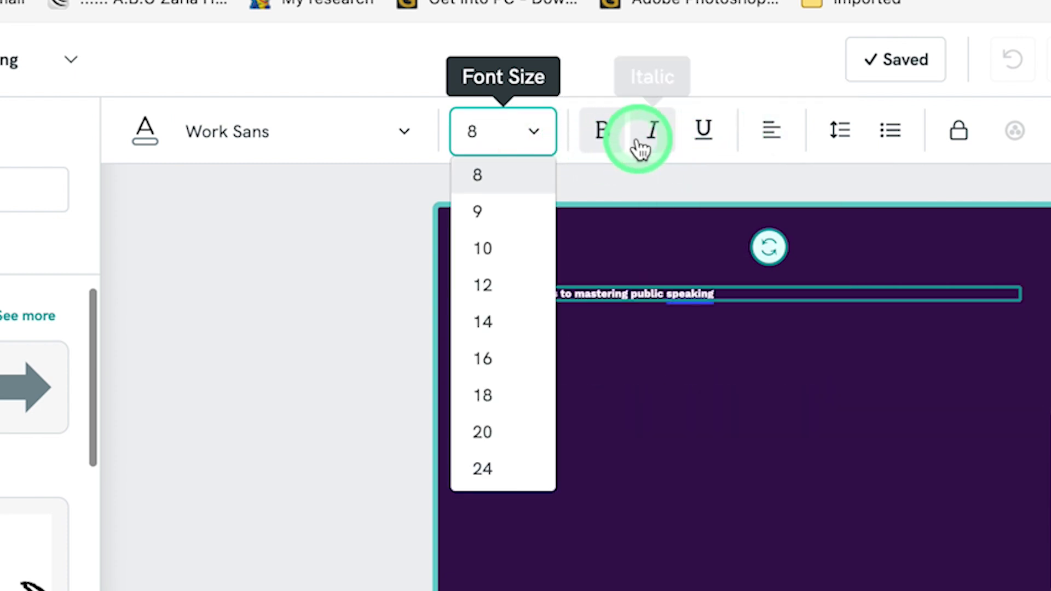
{"action": "key", "text": "Down"}
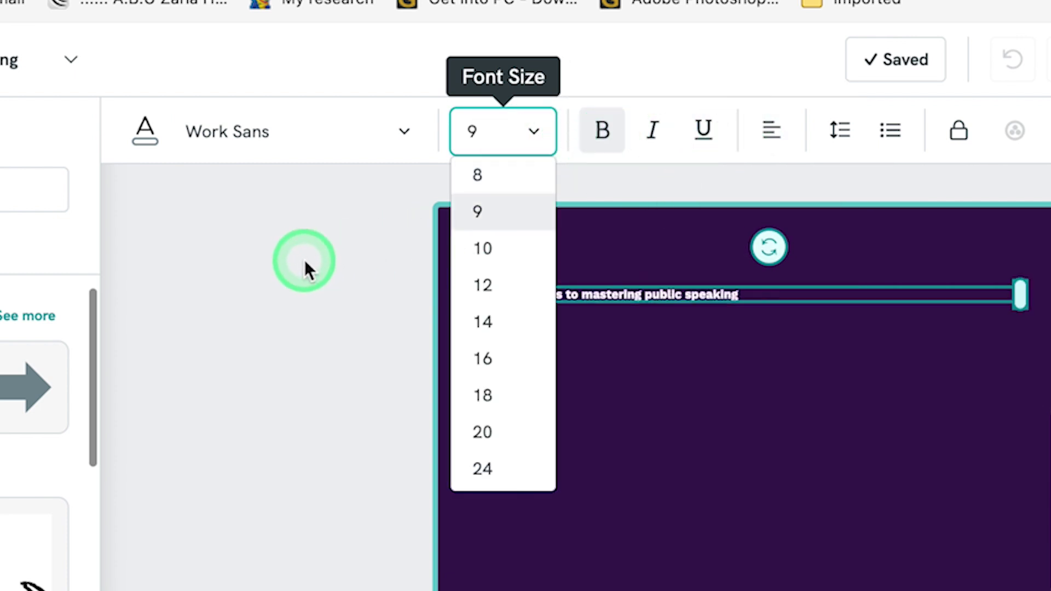
{"action": "key", "text": "Escape"}
{"action": "key", "text": "Escape"}
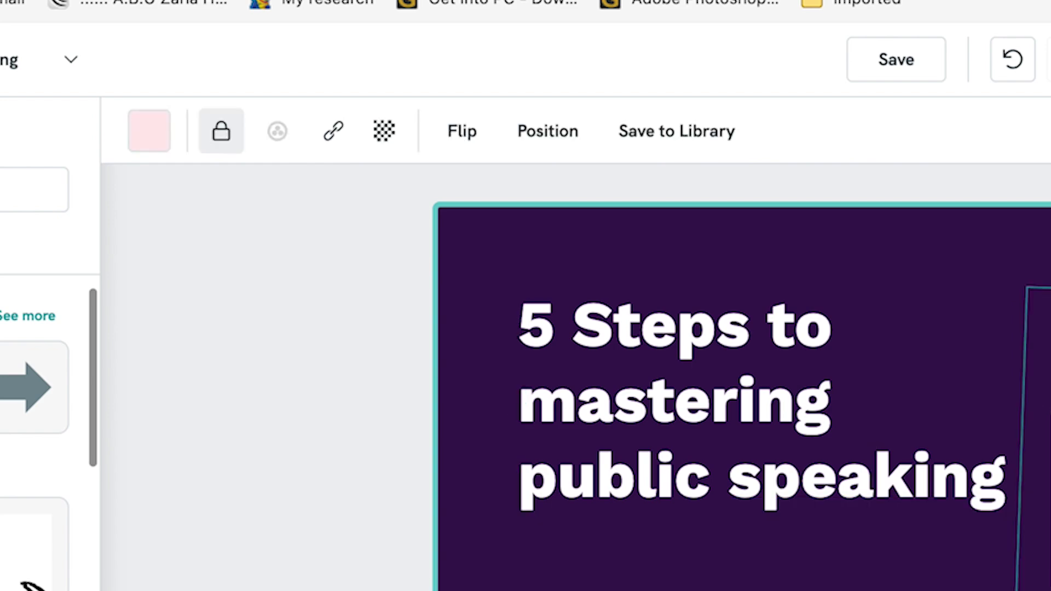
{"action": "left_click", "coordinate": [1038, 411]}
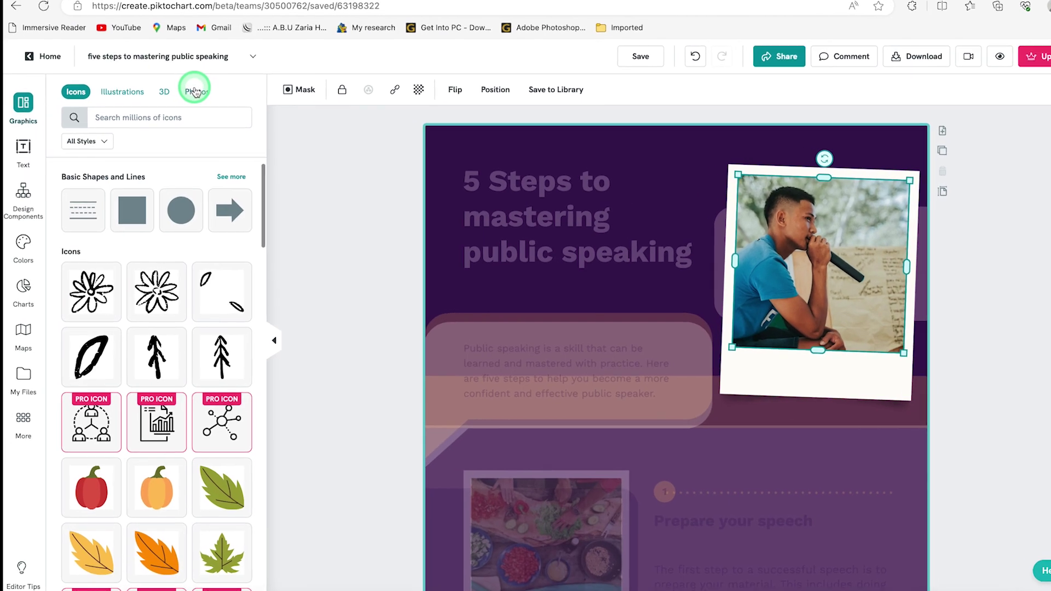
{"action": "left_click", "coordinate": [0, 135]}
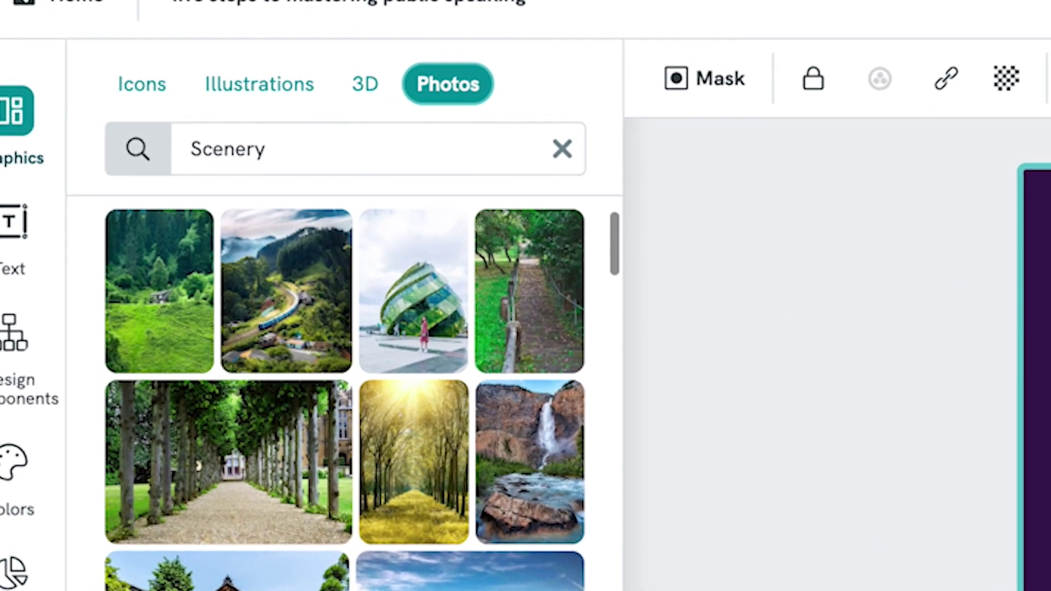
- Search photos for 'public speaking' and put the presenter-with-audience photo in the header frame
{"action": "left_click", "coordinate": [262, 139]}
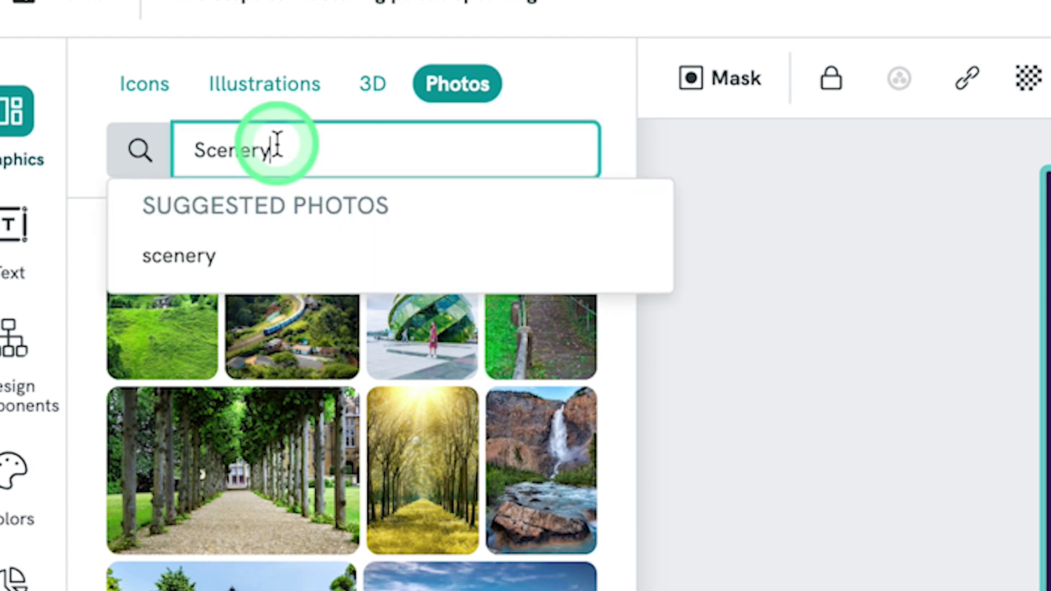
{"action": "type", "text": "pub"}
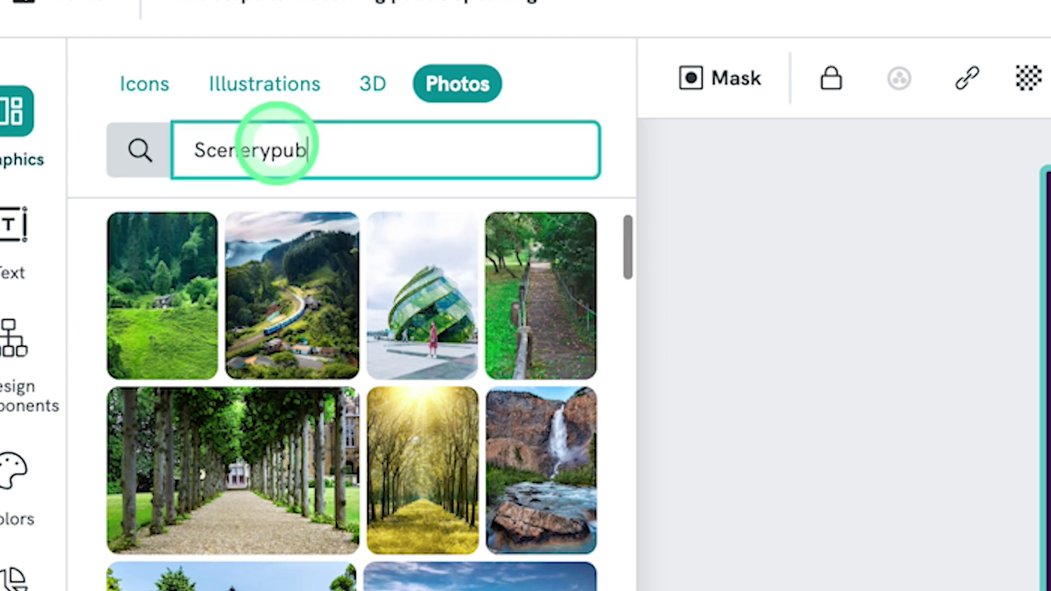
{"action": "key", "text": "ctrl+a"}
{"action": "key", "text": "BackSpace"}
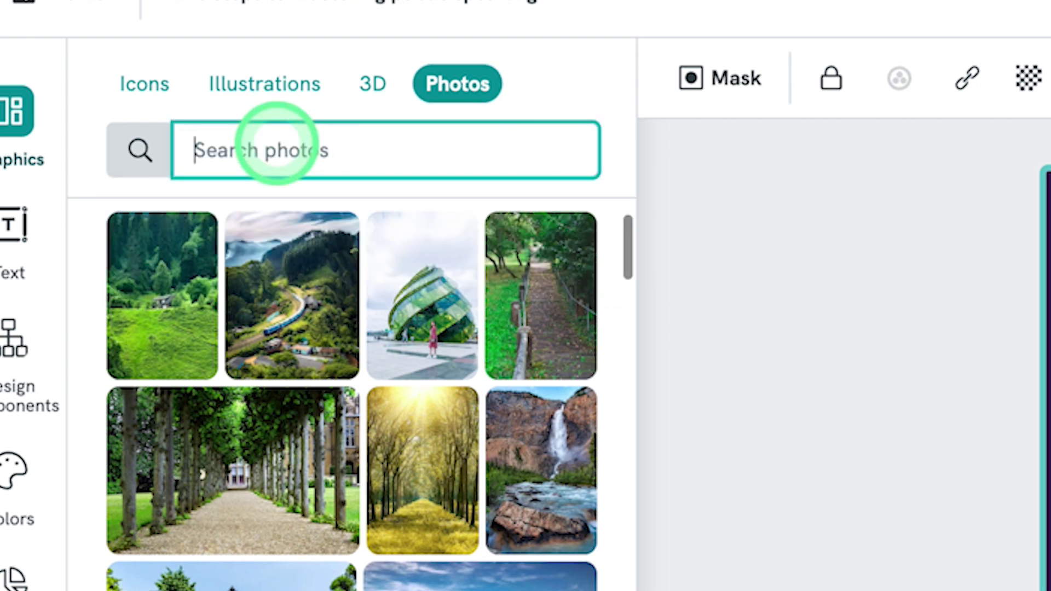
{"action": "type", "text": "public speaking"}
{"action": "key", "text": "Return"}
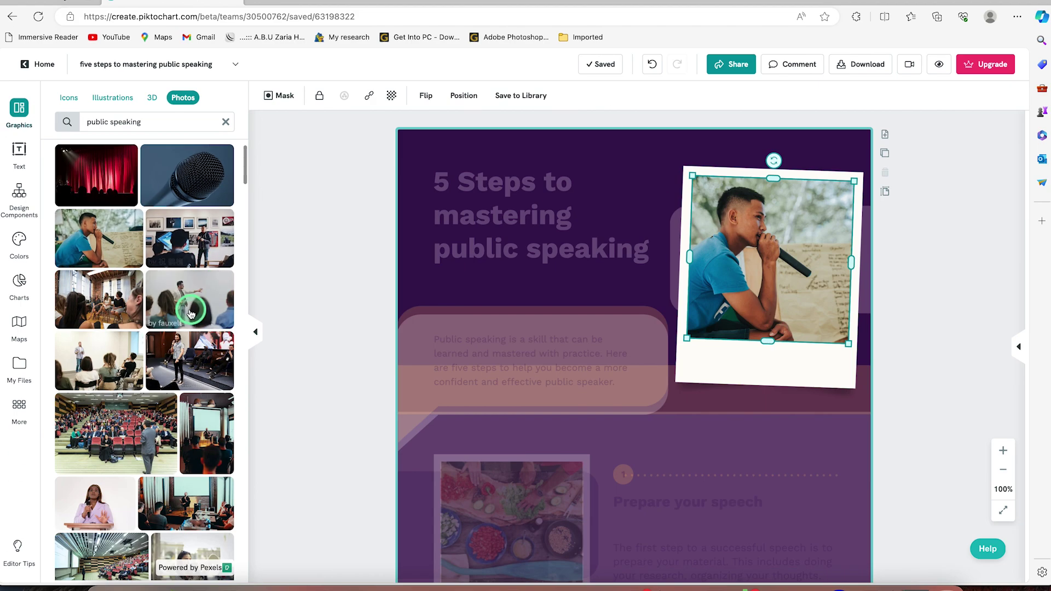
{"action": "left_click", "coordinate": [189, 314]}
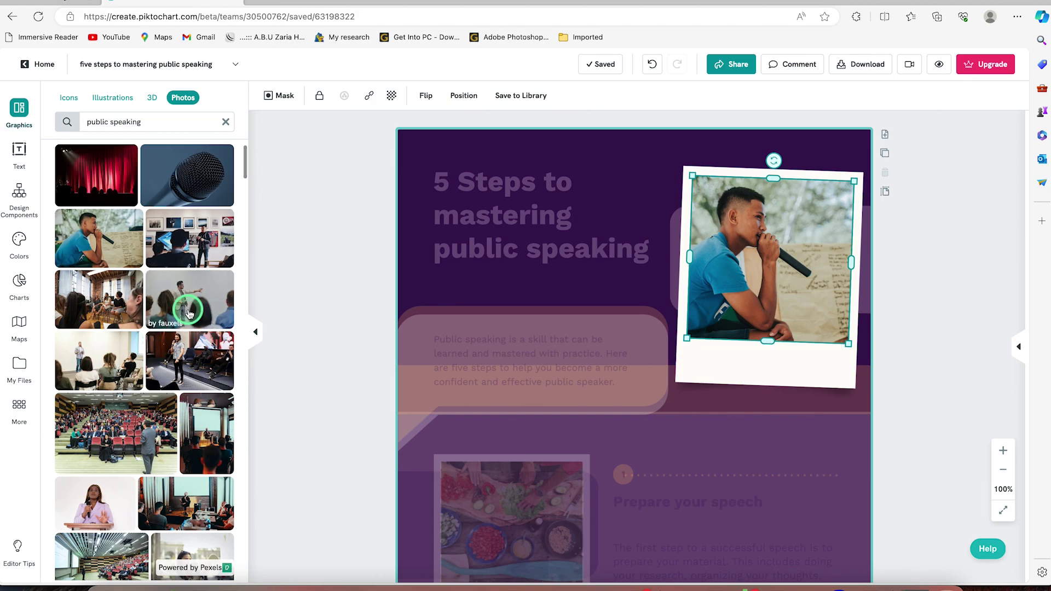
{"action": "left_click_drag", "start_coordinate": [218, 323], "coordinate": [718, 285]}
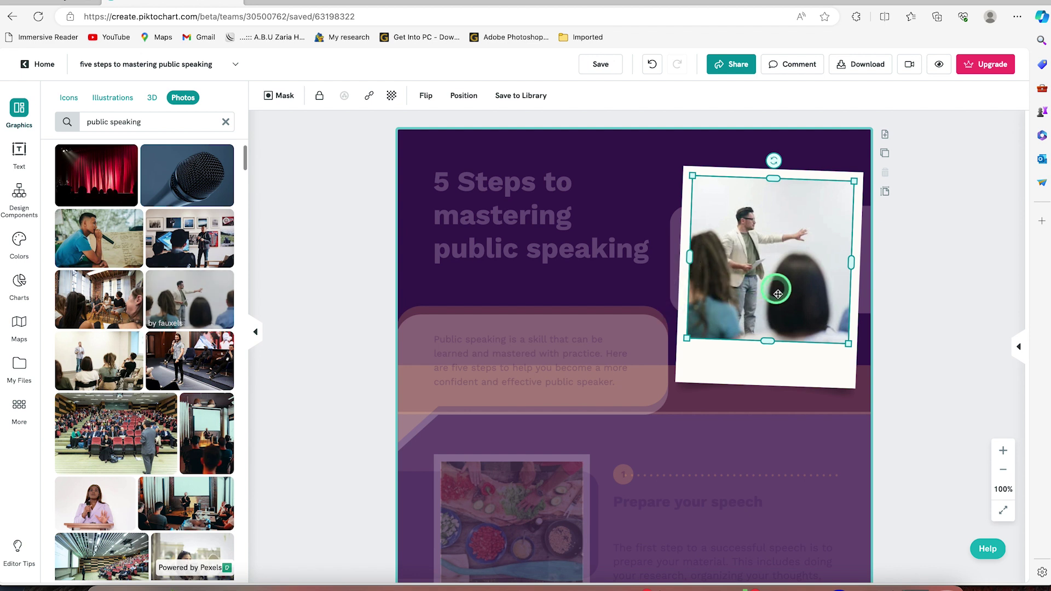
{"action": "left_click", "coordinate": [913, 269]}
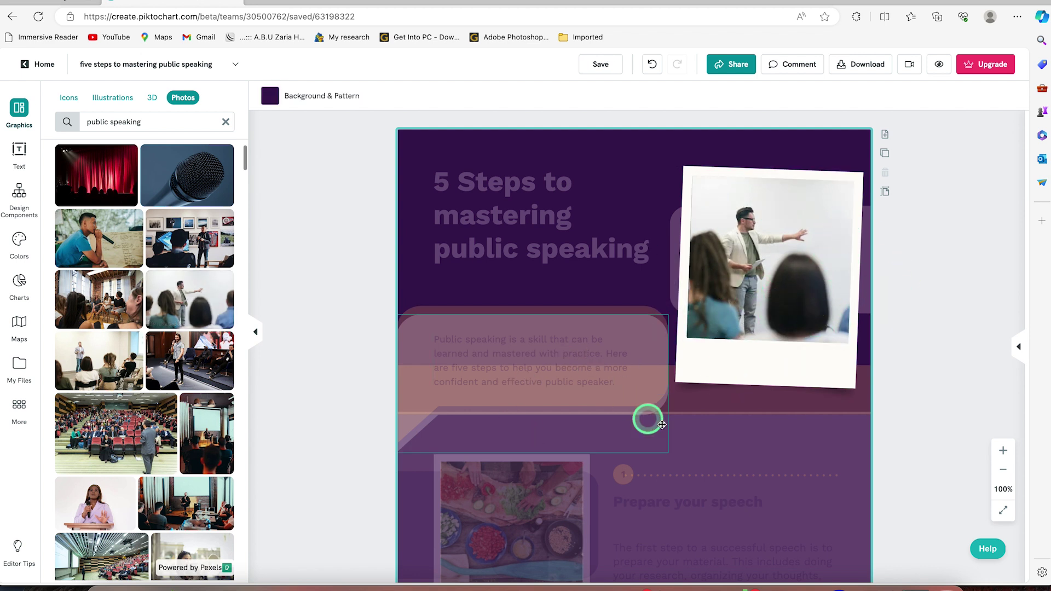
{"action": "left_click", "coordinate": [752, 453]}
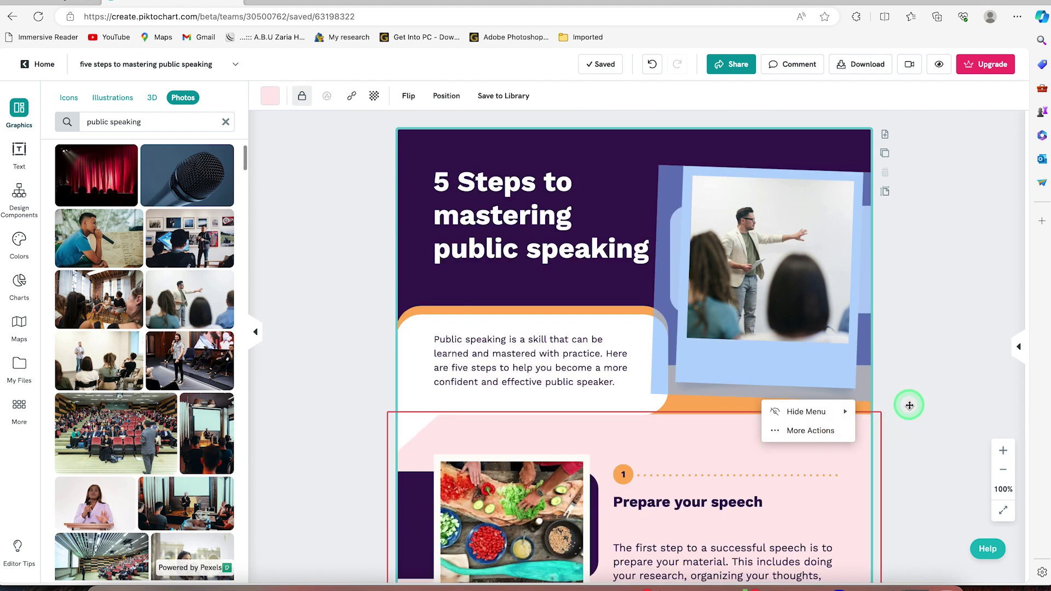
- Fill the step 1 image frame with the podium speaker photo
{"action": "scroll", "coordinate": [773, 452], "scroll_direction": "down", "scroll_amount": 4}
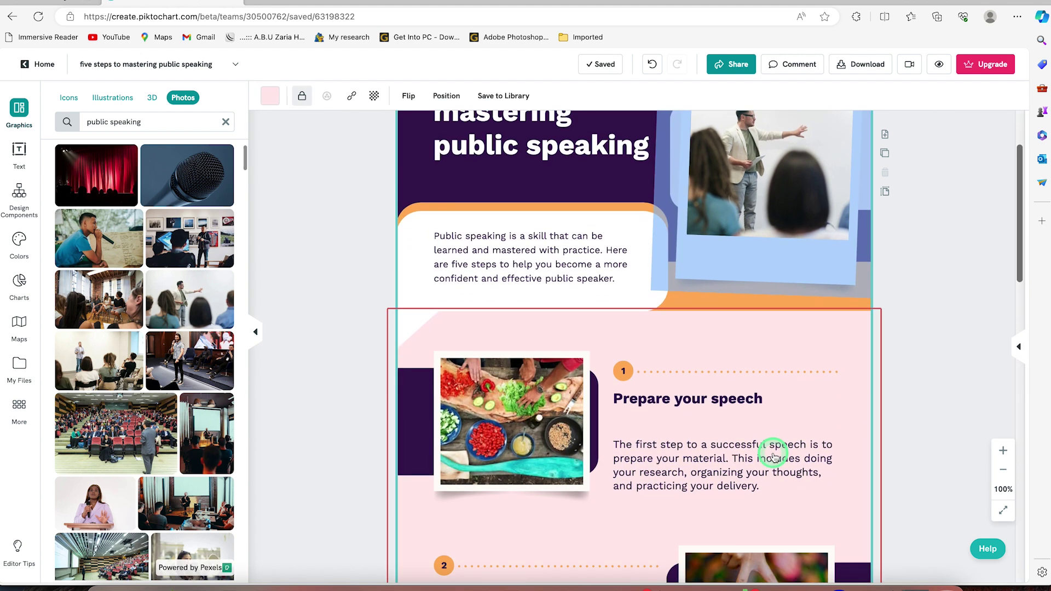
{"action": "scroll", "coordinate": [632, 298], "scroll_direction": "up", "scroll_amount": 3}
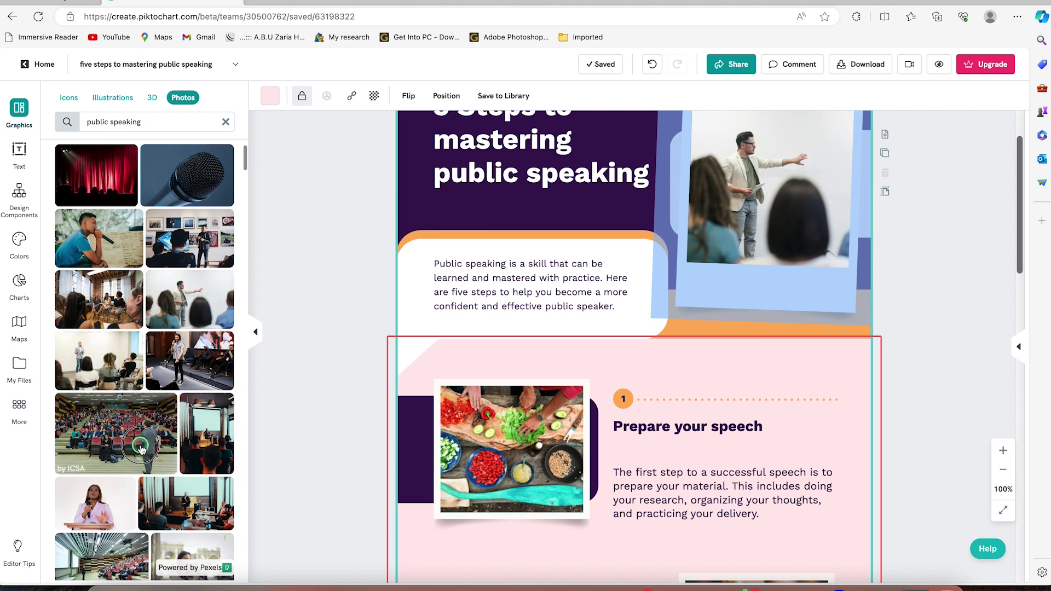
{"action": "left_click_drag", "start_coordinate": [141, 449], "coordinate": [475, 468]}
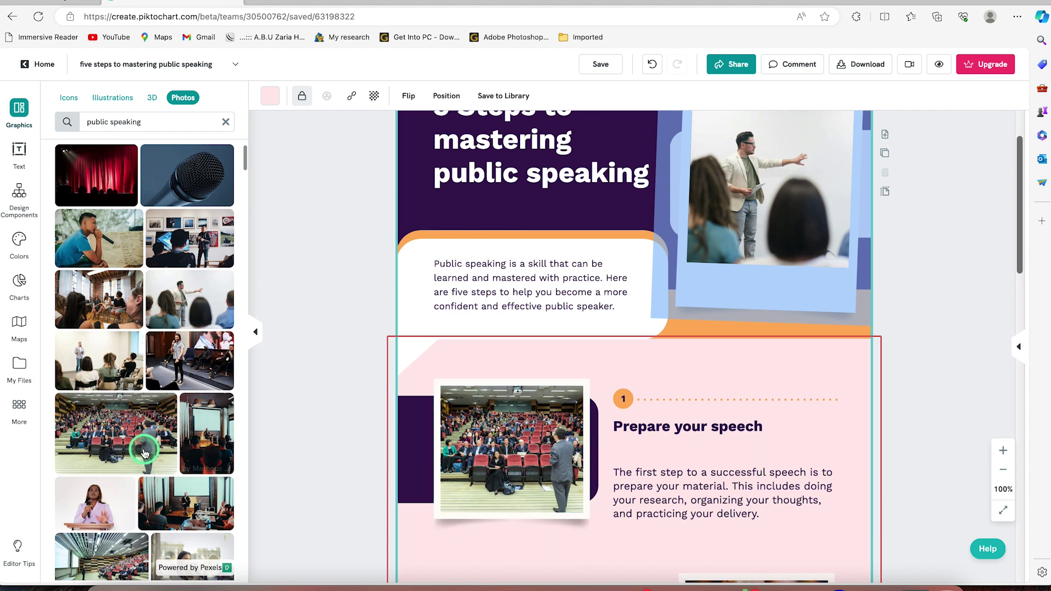
{"action": "scroll", "coordinate": [144, 453], "scroll_direction": "down", "scroll_amount": 4}
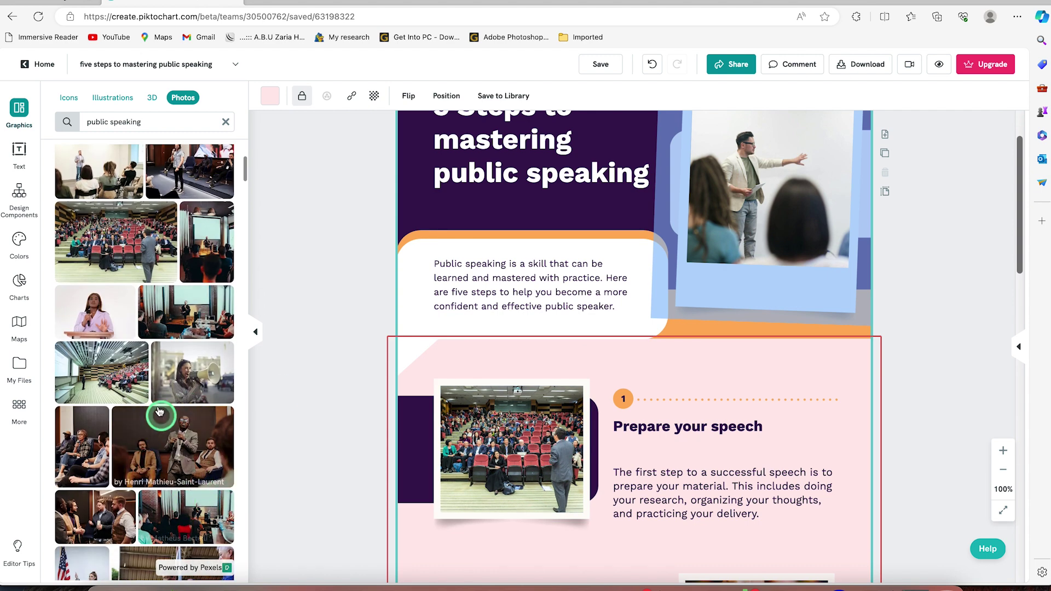
{"action": "left_click_drag", "start_coordinate": [421, 454], "coordinate": [493, 482]}
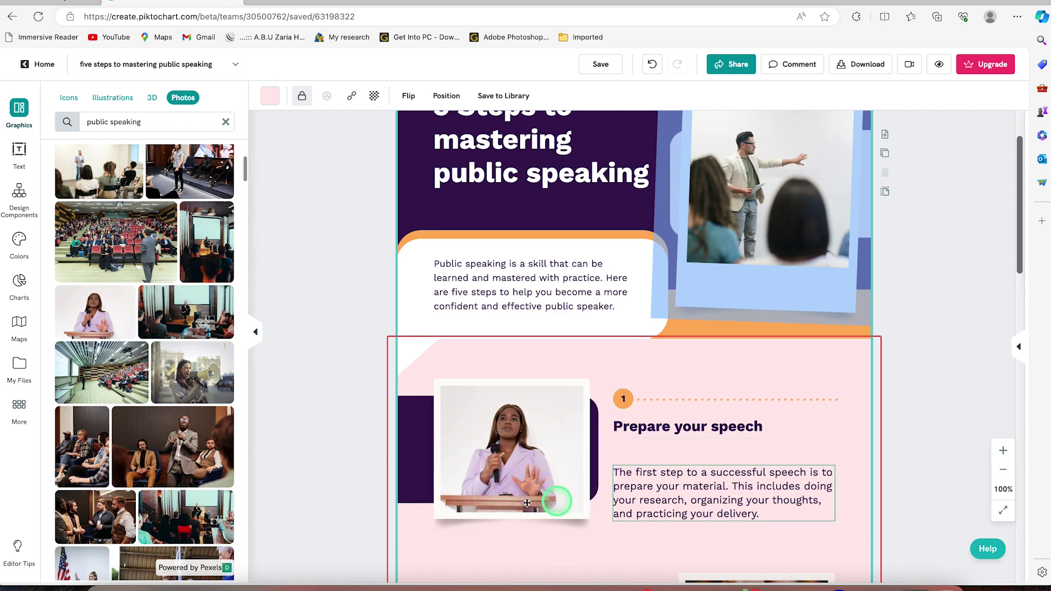
{"action": "scroll", "coordinate": [621, 430], "scroll_direction": "down", "scroll_amount": 6}
{"action": "scroll", "coordinate": [618, 432], "scroll_direction": "up", "scroll_amount": 1}
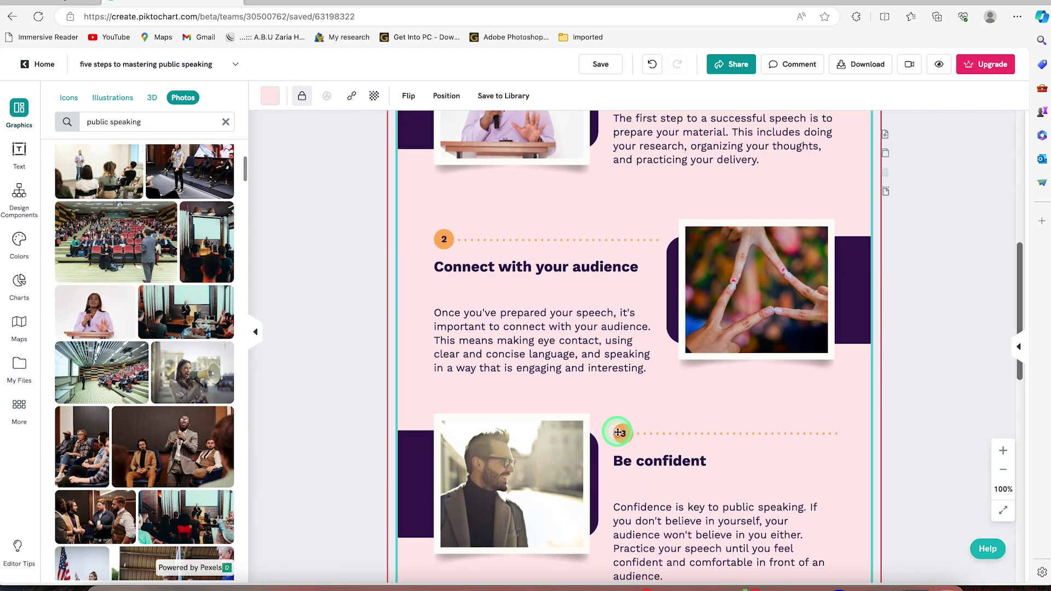
- Put the gallery presenter photo into the step 2 'Connect with your audience' frame
{"action": "left_click", "coordinate": [532, 322]}
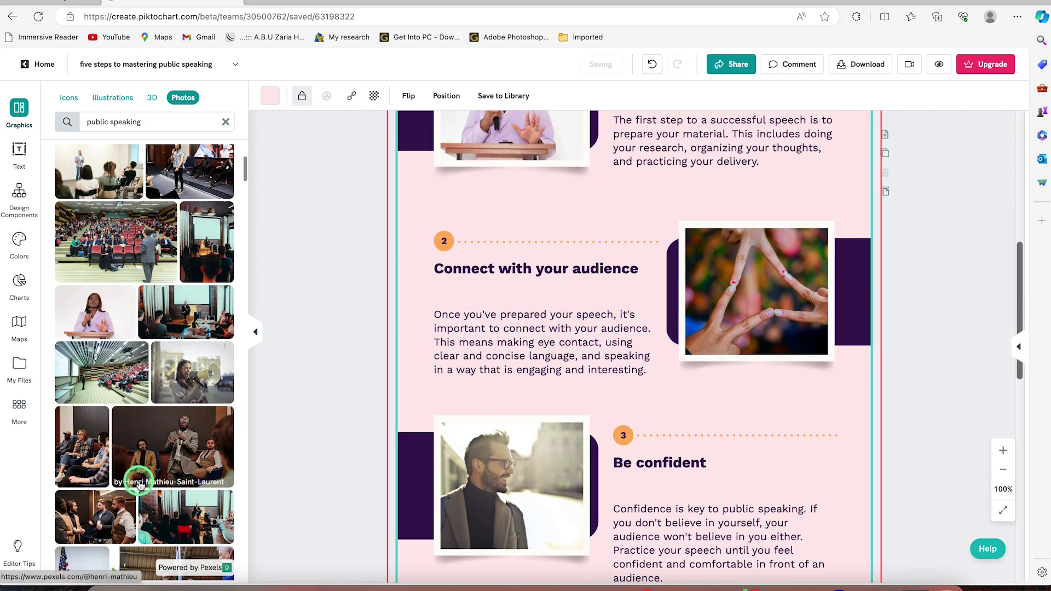
{"action": "scroll", "coordinate": [139, 482], "scroll_direction": "down", "scroll_amount": 4}
{"action": "scroll", "coordinate": [150, 358], "scroll_direction": "up", "scroll_amount": 5}
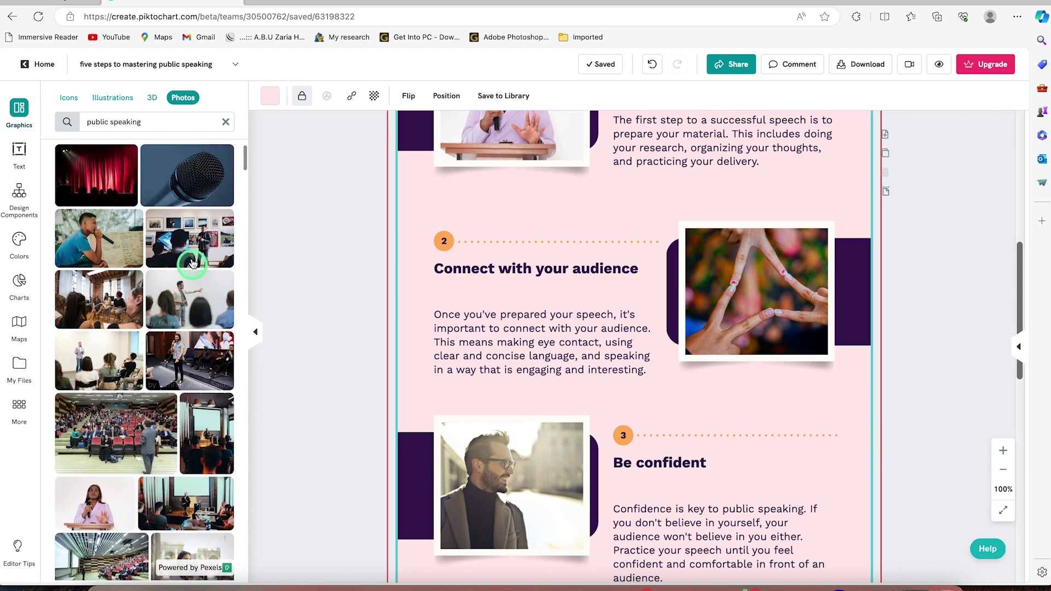
{"action": "left_click_drag", "start_coordinate": [188, 257], "coordinate": [732, 282]}
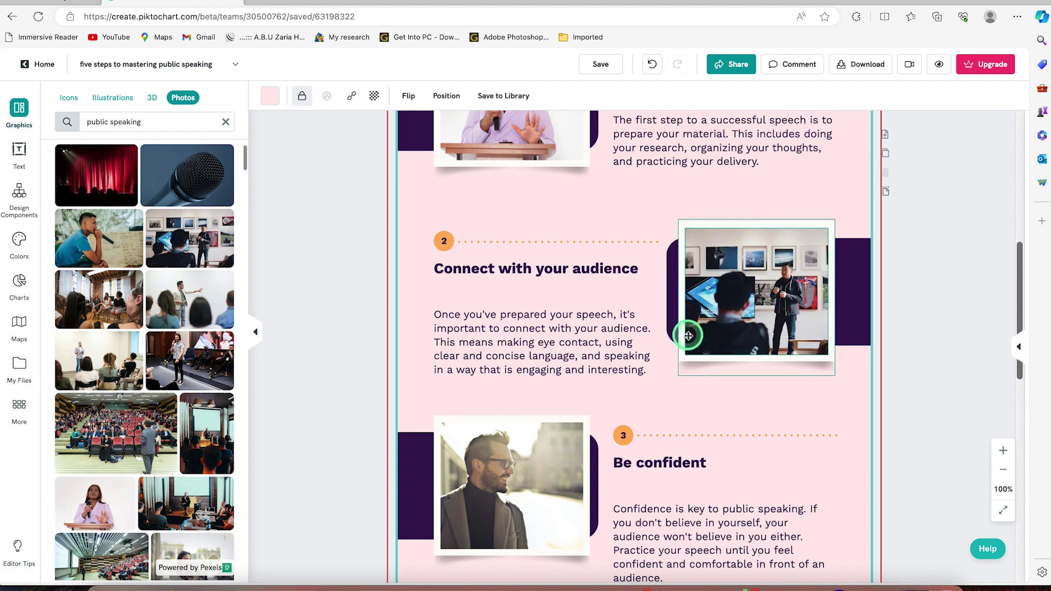
{"action": "scroll", "coordinate": [684, 333], "scroll_direction": "up", "scroll_amount": 4}
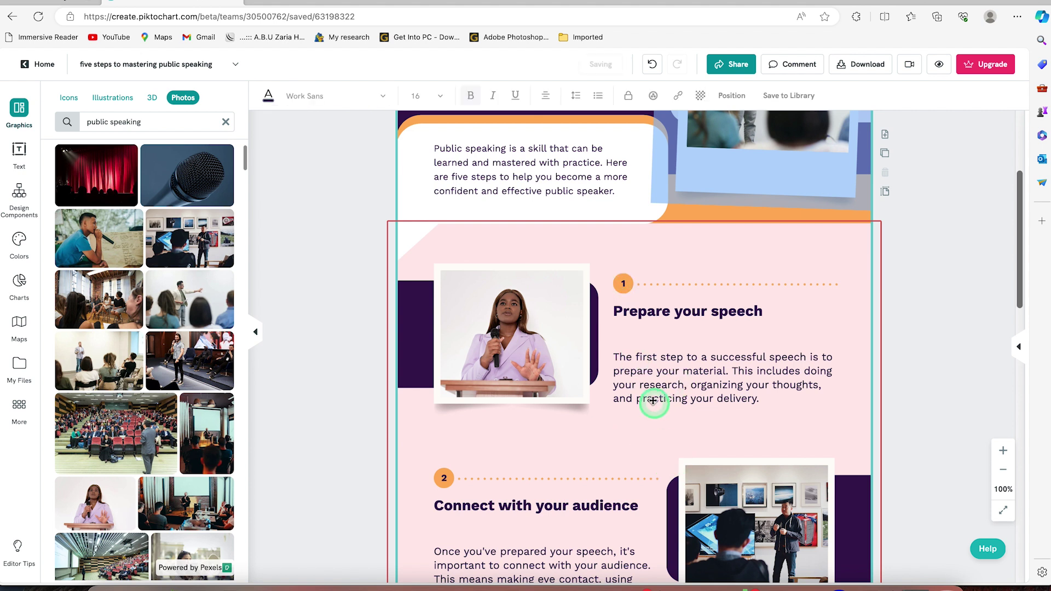
{"action": "left_click", "coordinate": [623, 283]}
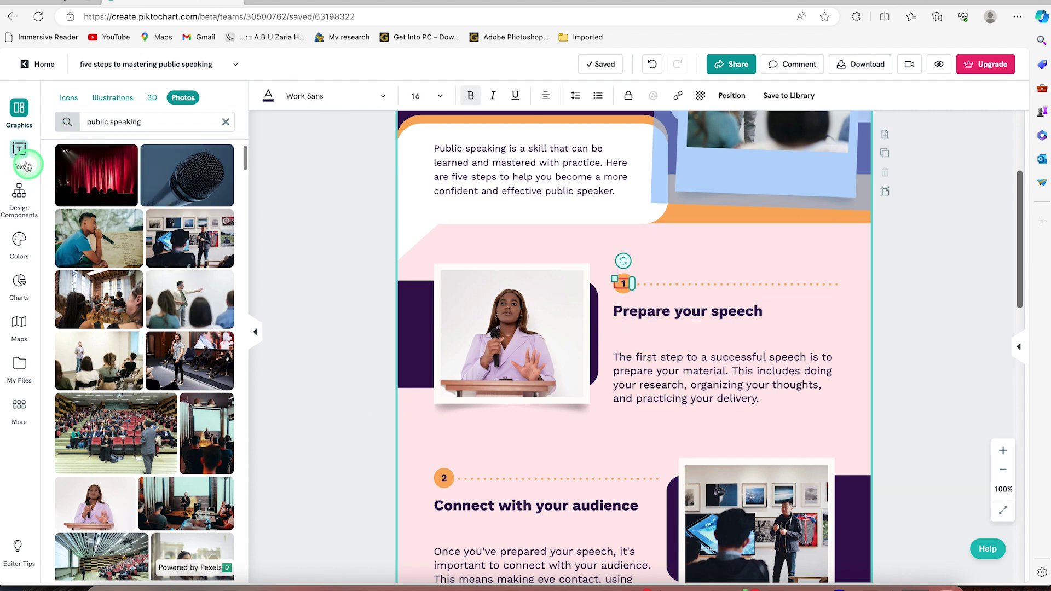
- Browse the Text, Design Components, Colors, Charts, Maps and My Files panels, ending on More's video and table options
{"action": "left_click", "coordinate": [22, 161]}
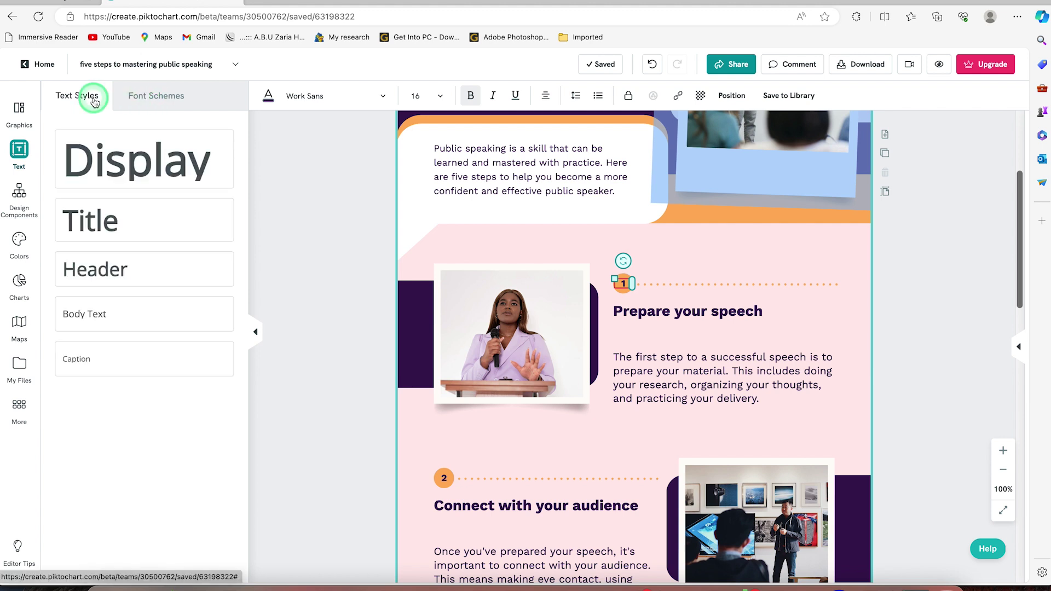
{"action": "left_click", "coordinate": [17, 192]}
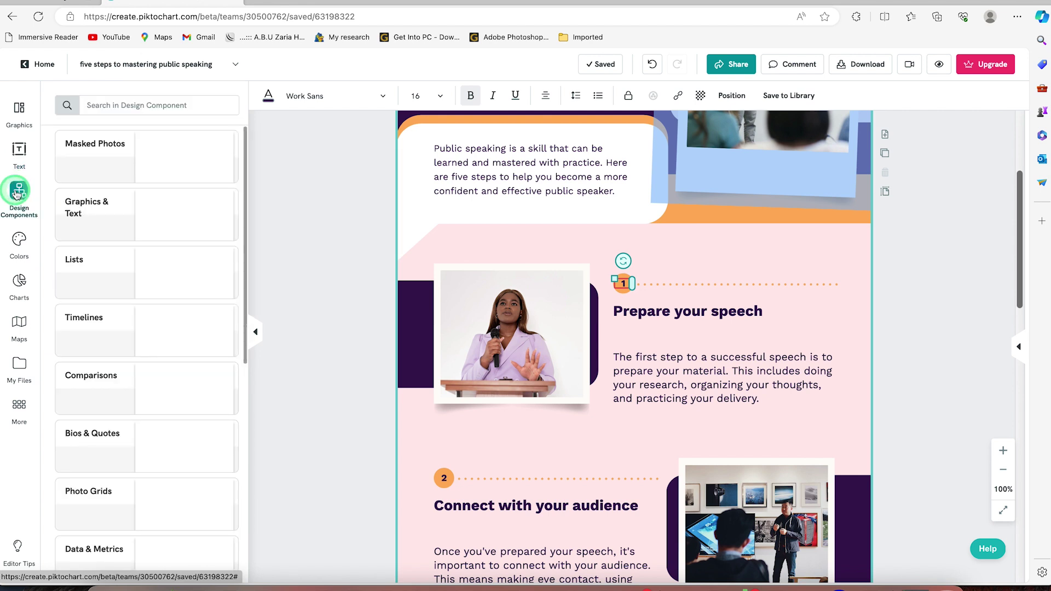
{"action": "left_click", "coordinate": [16, 257]}
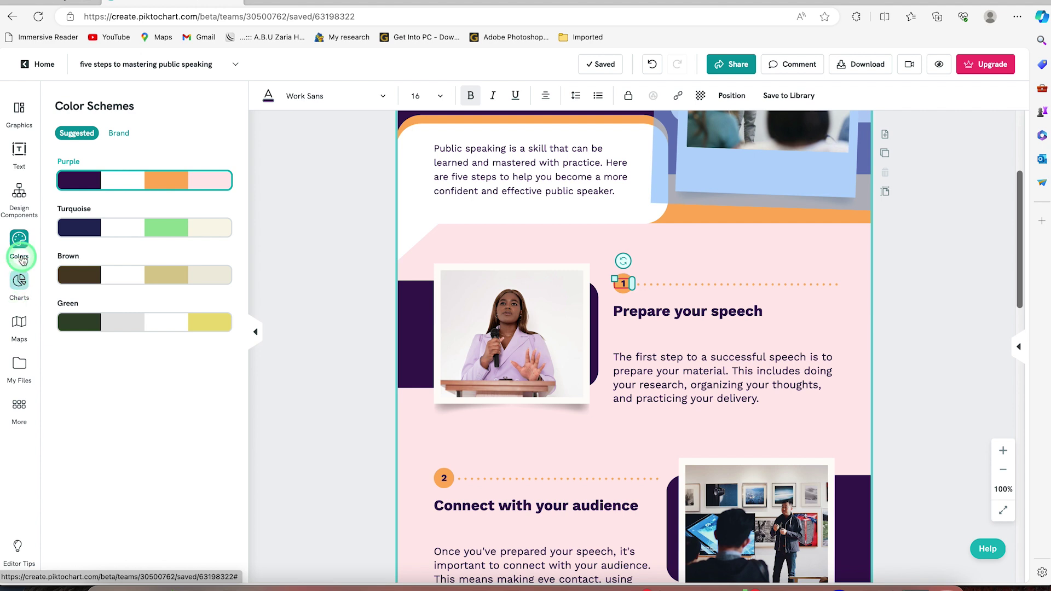
{"action": "left_click", "coordinate": [16, 280]}
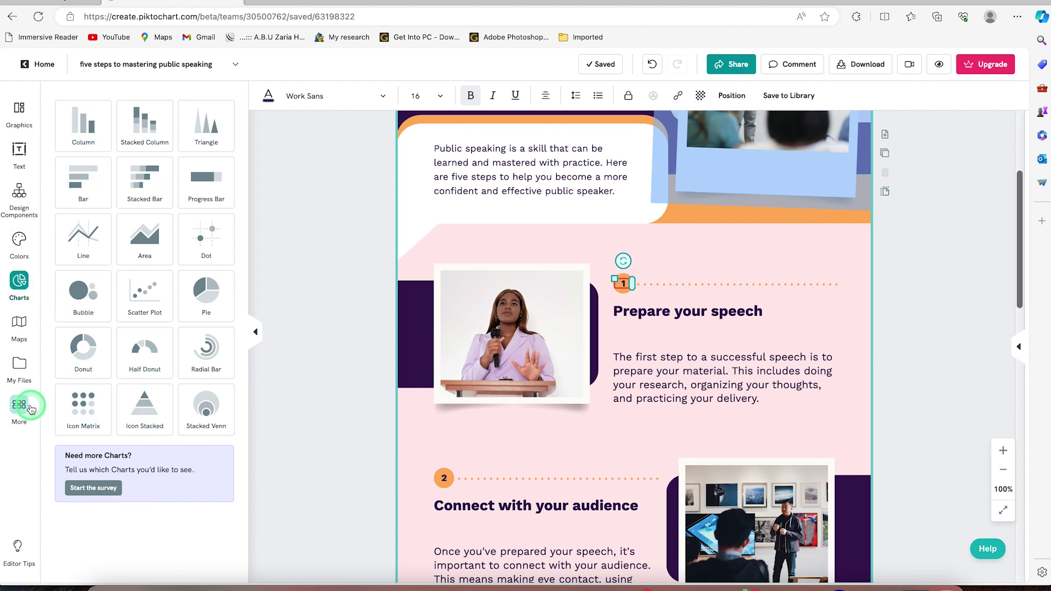
{"action": "left_click", "coordinate": [20, 340]}
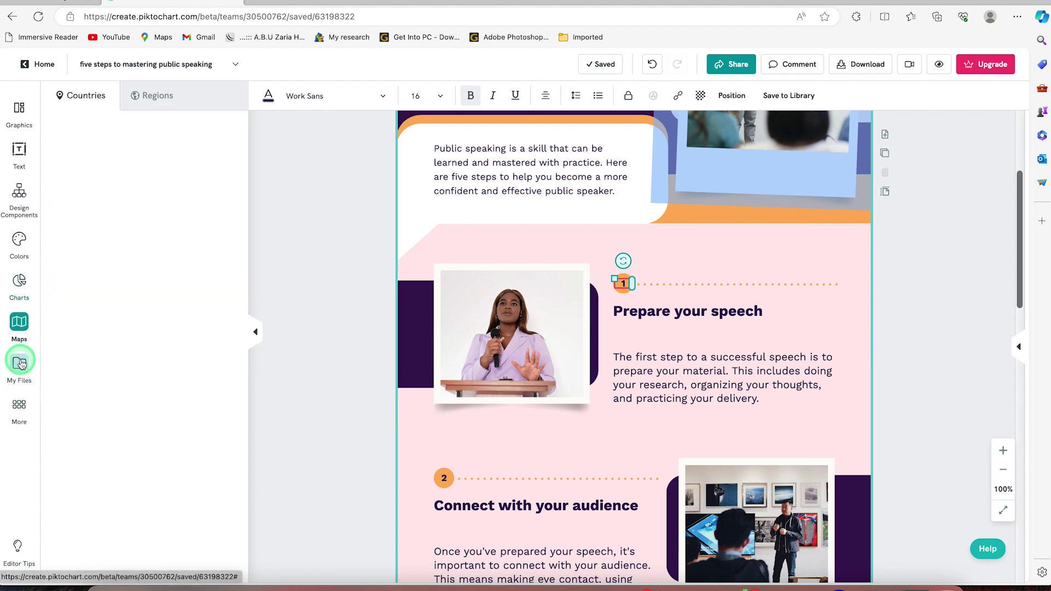
{"action": "left_click", "coordinate": [28, 389]}
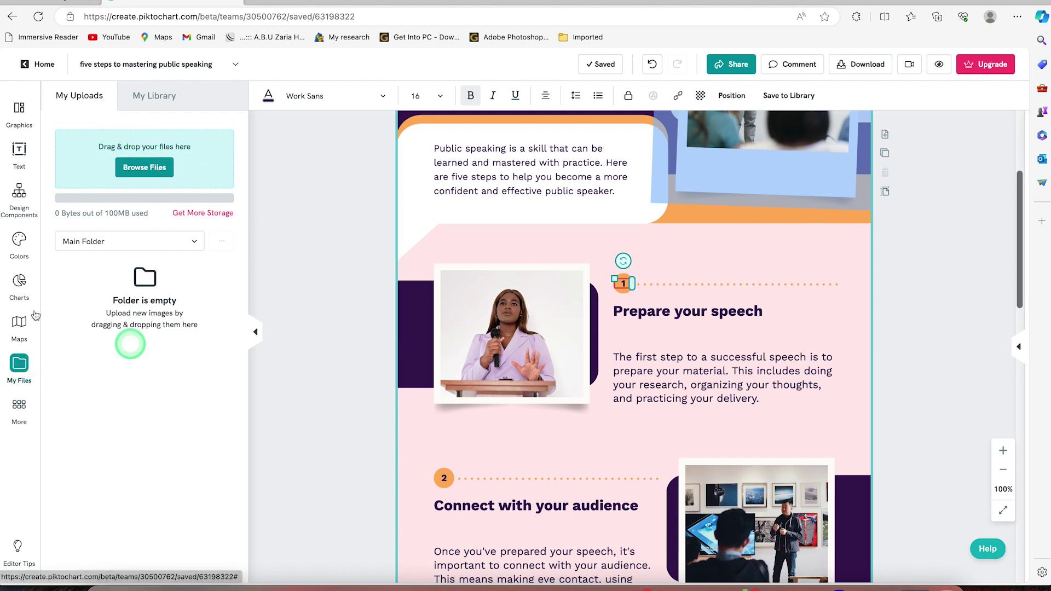
{"action": "left_click", "coordinate": [169, 137]}
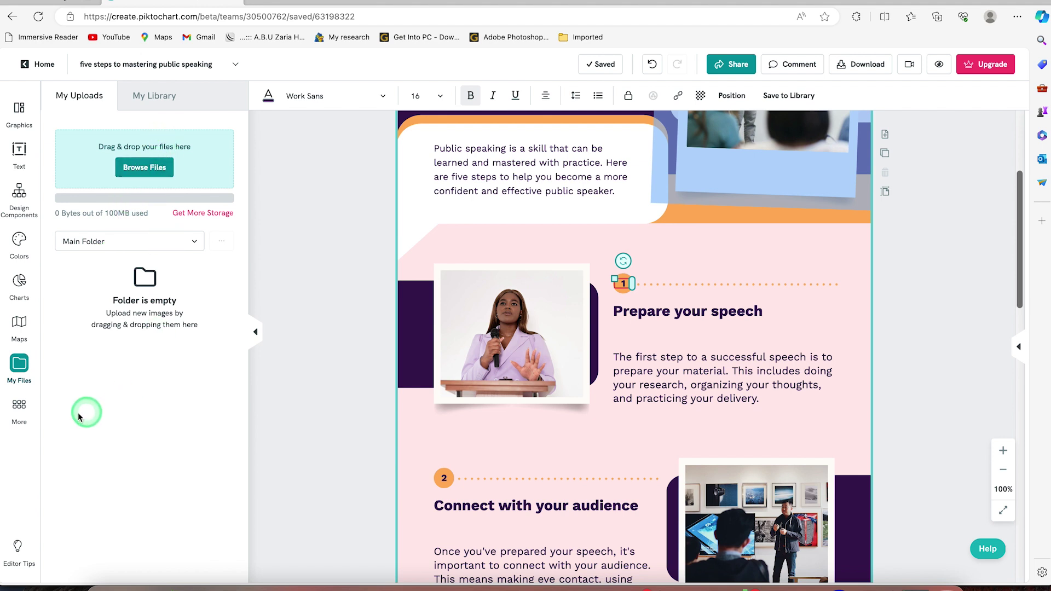
{"action": "left_click", "coordinate": [22, 405]}
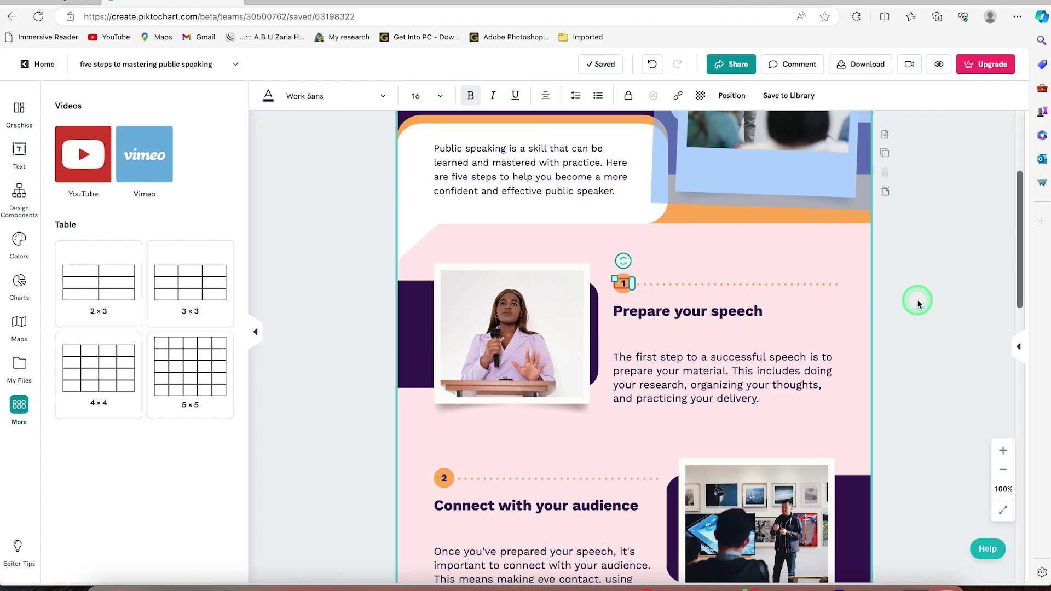
{"action": "left_click", "coordinate": [899, 298]}
{"action": "scroll", "coordinate": [900, 298], "scroll_direction": "up", "scroll_amount": 5}
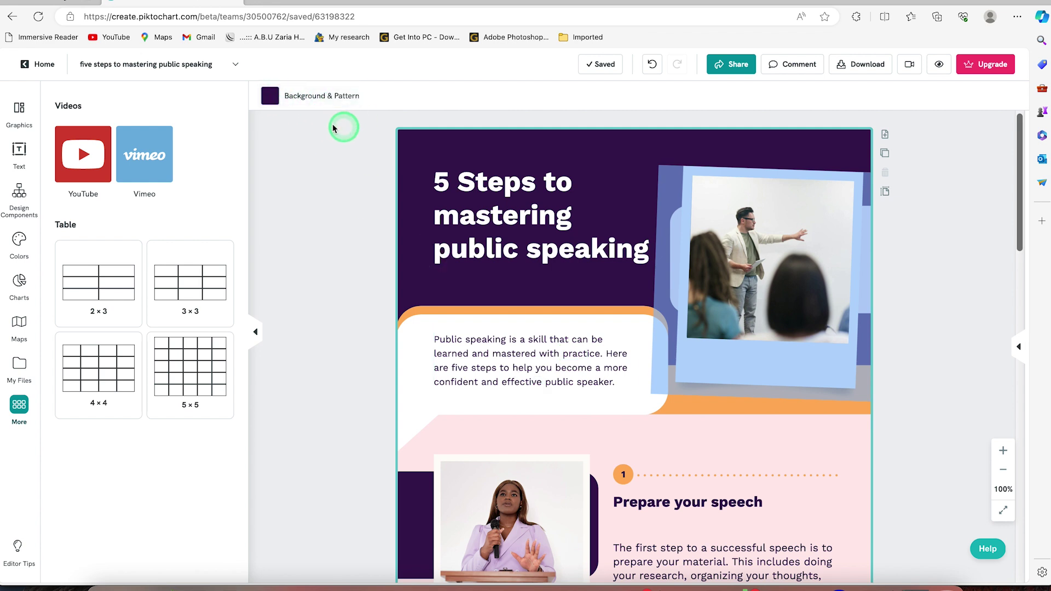
{"action": "left_click", "coordinate": [268, 98]}
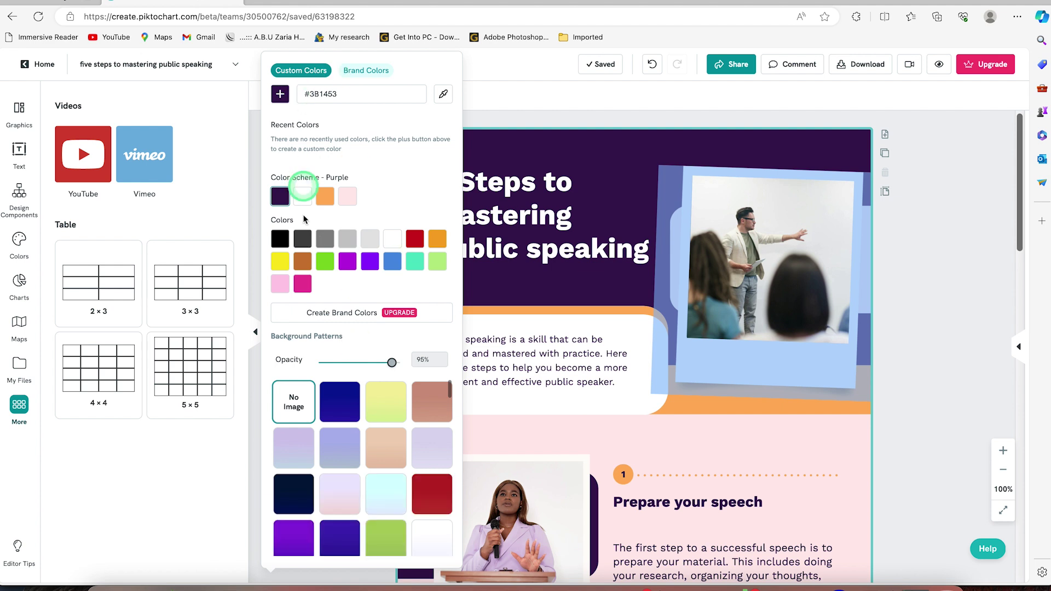
{"action": "left_click", "coordinate": [959, 308]}
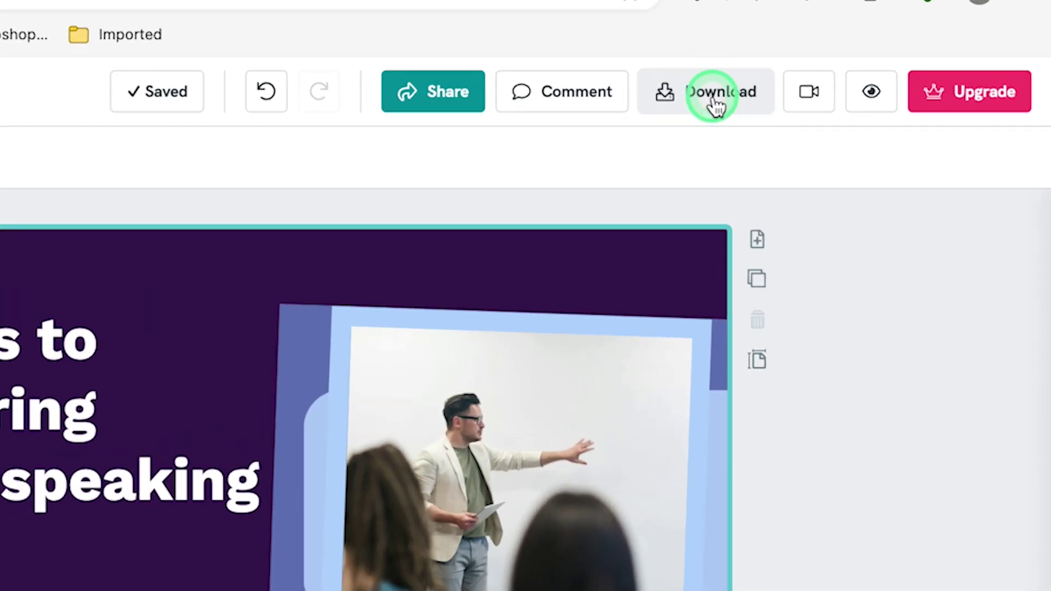
- Export the infographic as a PNG at High Quality
{"action": "left_click", "coordinate": [712, 94]}
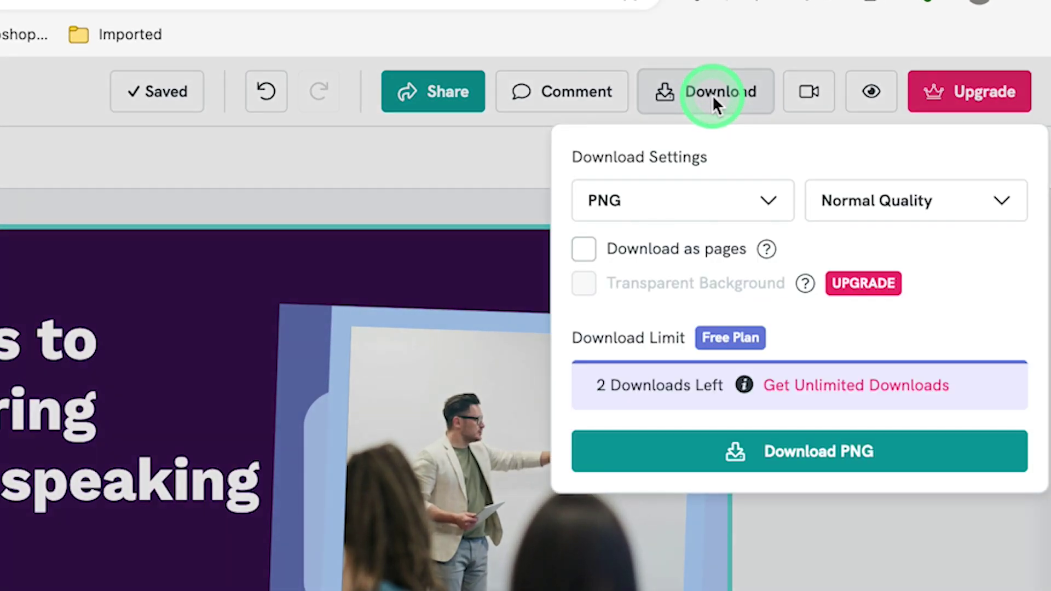
{"action": "left_click", "coordinate": [772, 202]}
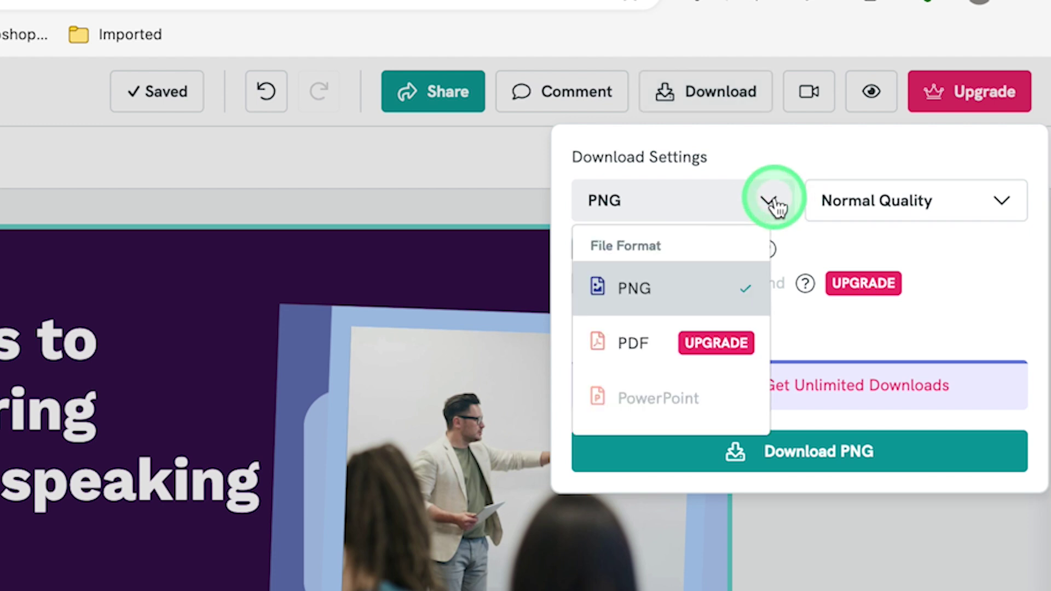
{"action": "left_click", "coordinate": [673, 295]}
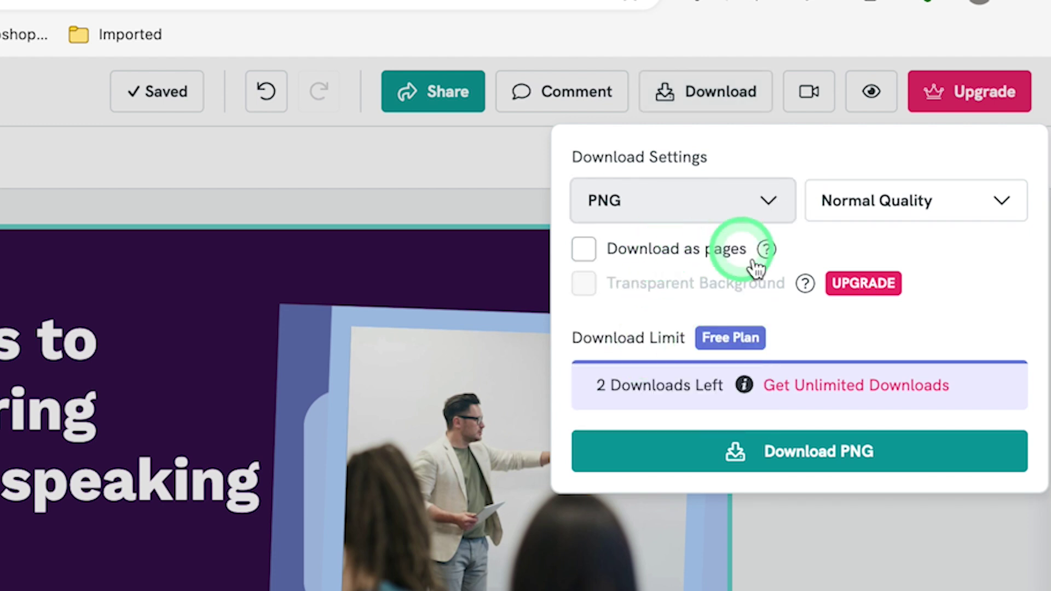
{"action": "left_click", "coordinate": [948, 212]}
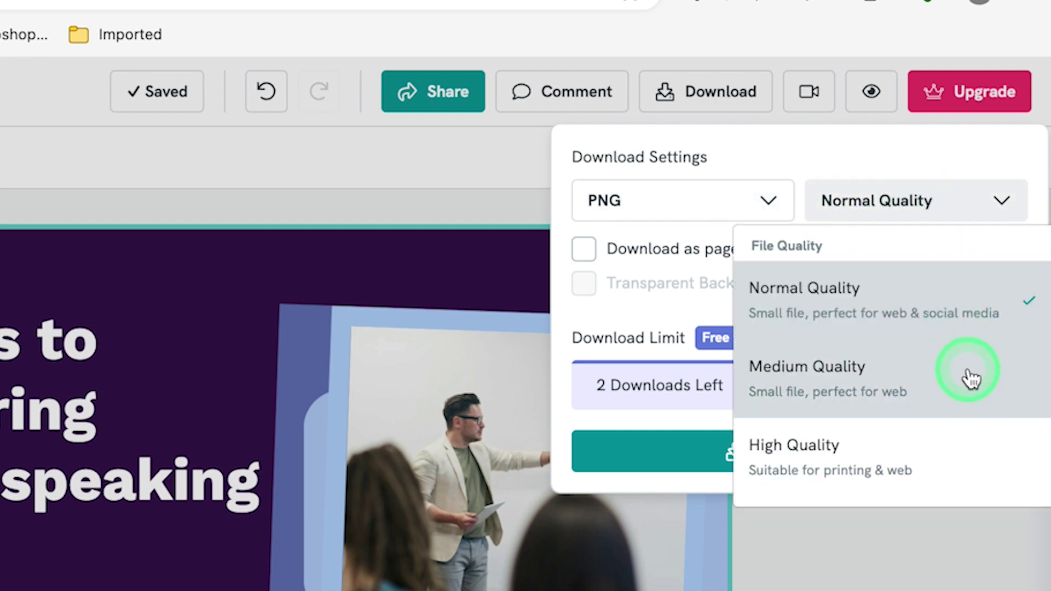
{"action": "left_click", "coordinate": [919, 467]}
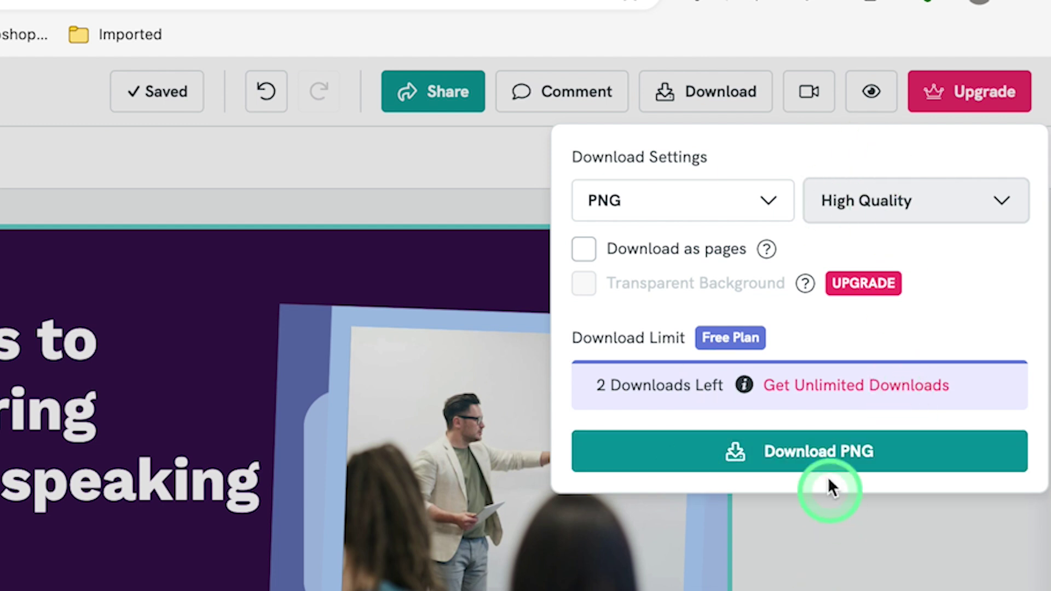
{"action": "left_click", "coordinate": [814, 452]}
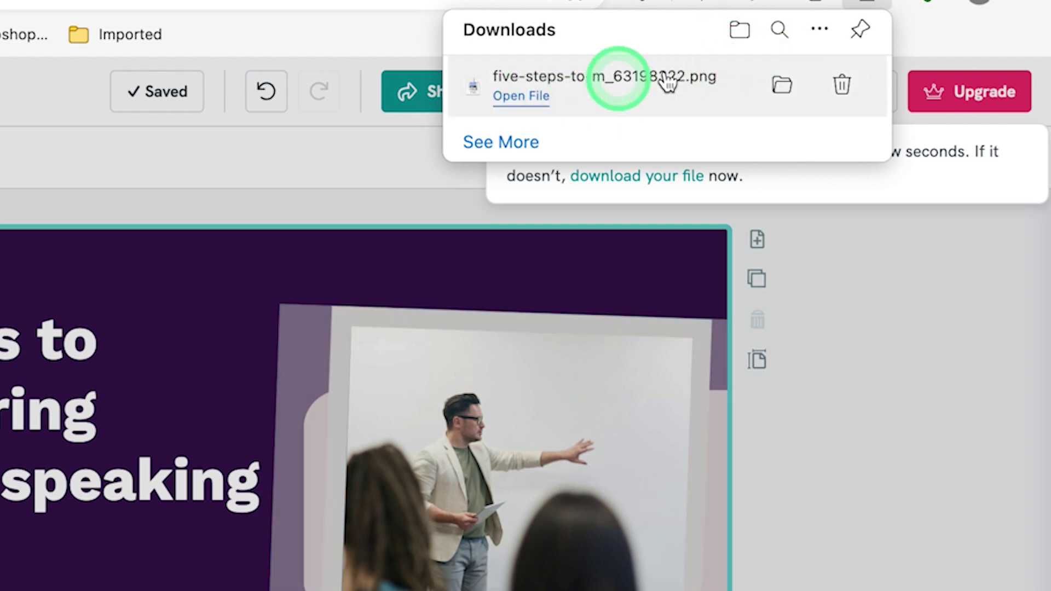
- Reveal five-steps-to-m_63198322.png in its folder from Edge's downloads list
{"action": "left_click", "coordinate": [783, 85]}
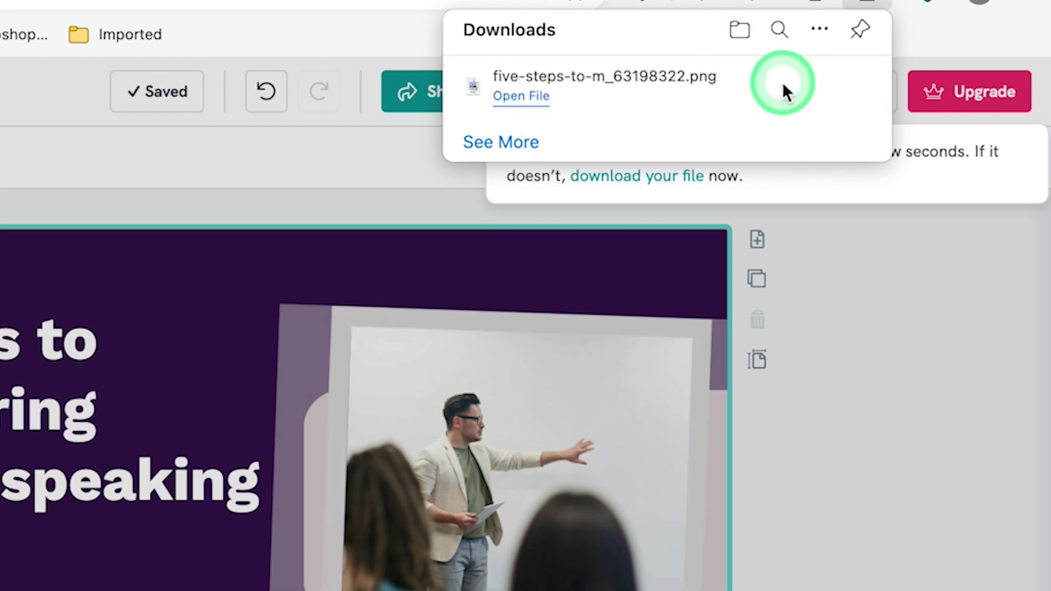